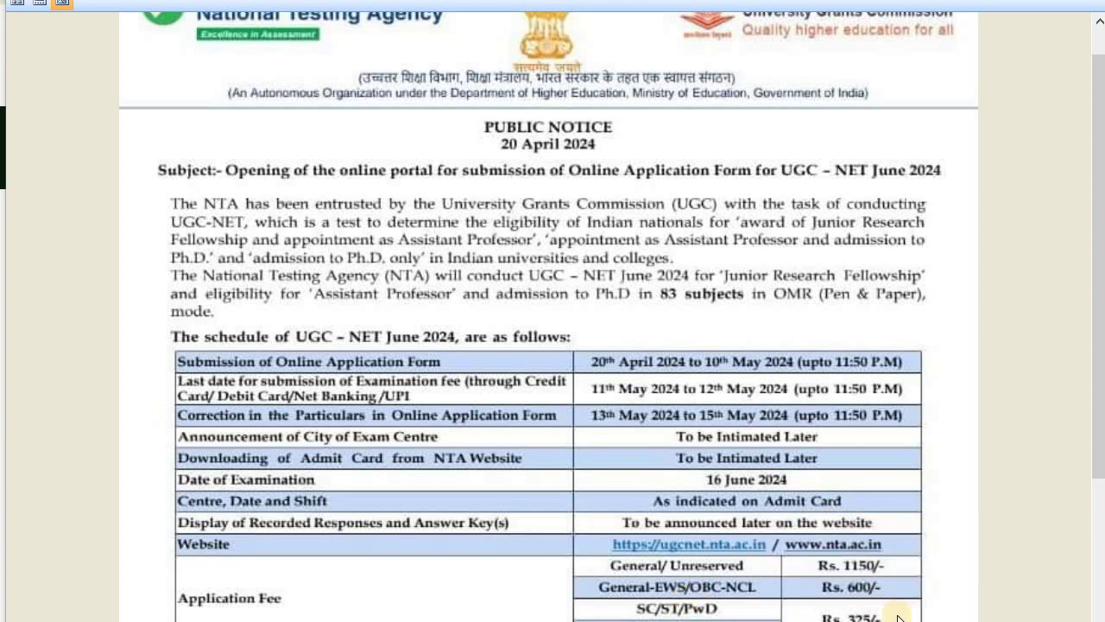
- Examine the public notice's schedule, fees and exam mode, zooming in on the paragraph about OMR (Pen & Paper) mode
scroll(789, 444, "down", 5)
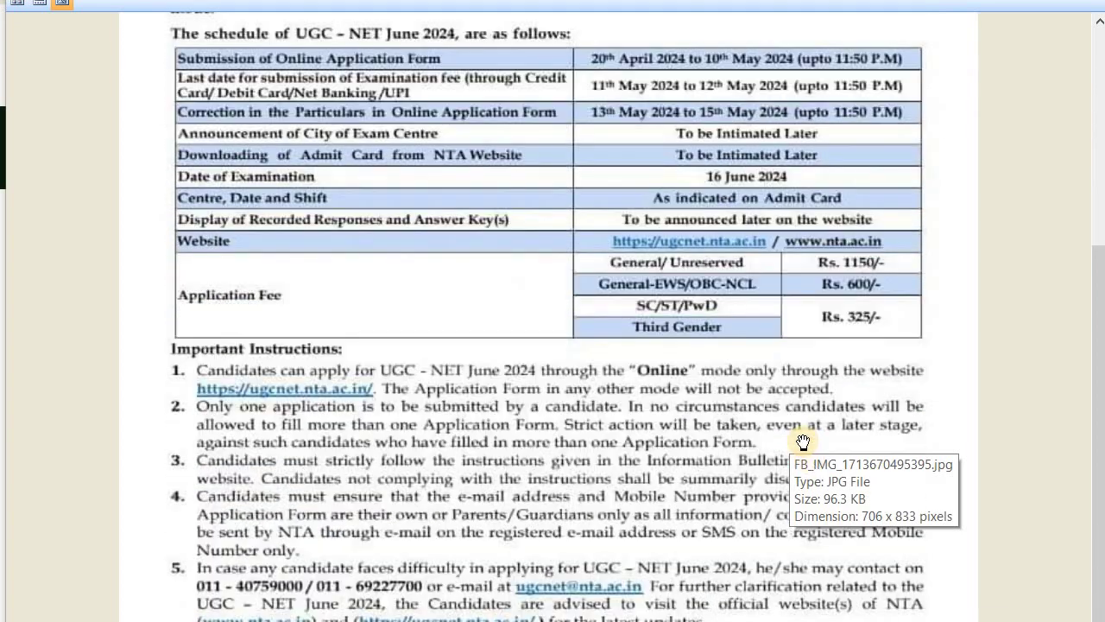
scroll(794, 442, "up", 4)
scroll(802, 441, "up", 1)
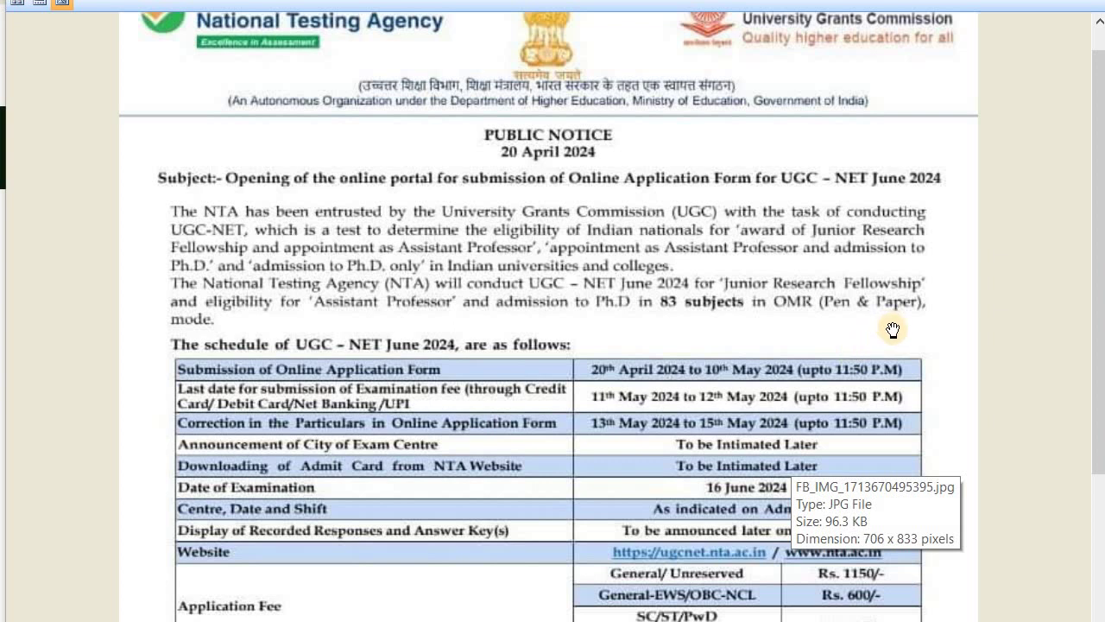
scroll(894, 331, "up", 5)
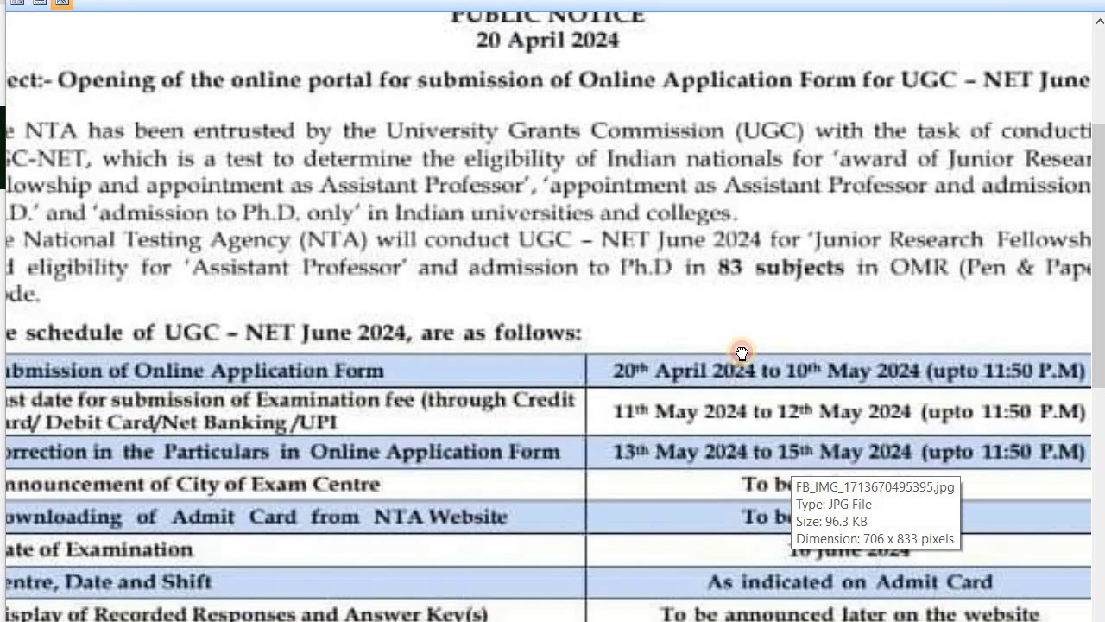
scroll(827, 340, "up", 2)
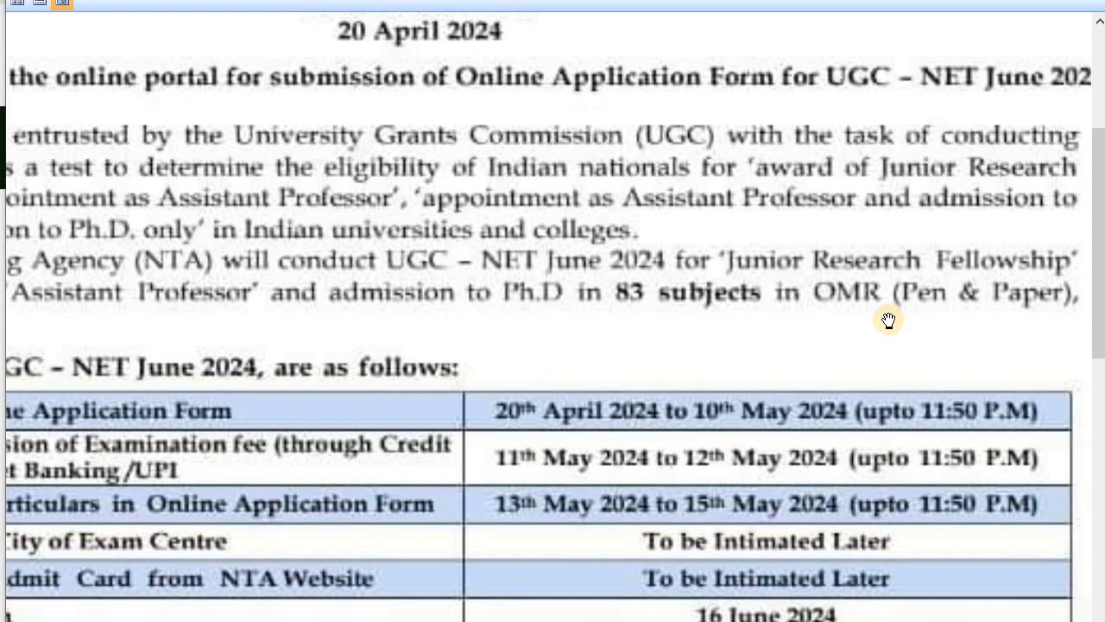
left_click_drag(888, 321, 806, 330)
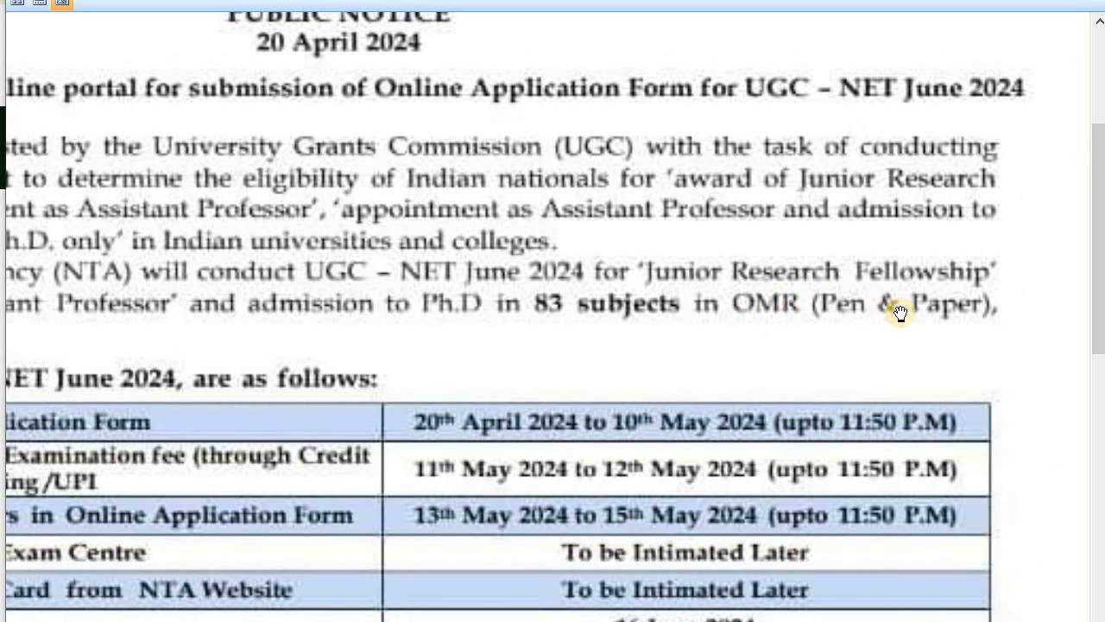
scroll(740, 338, "down", 3)
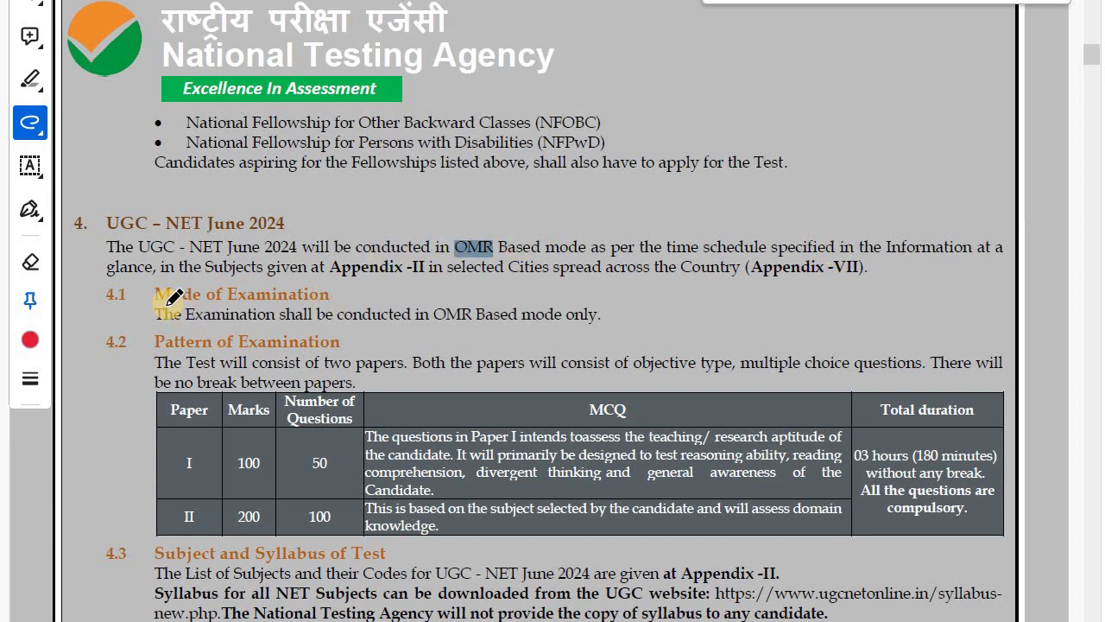
- Underline the "Mode of Examination" heading freehand in red and set the line thickness to 2 pt
left_click_drag(164, 303, 328, 304)
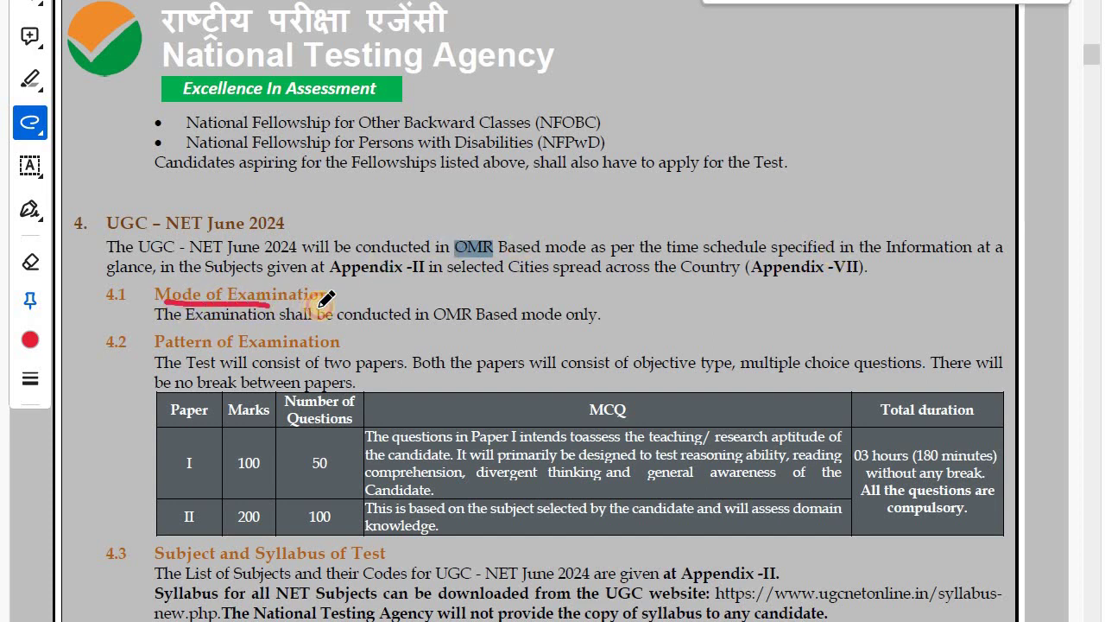
left_click(34, 380)
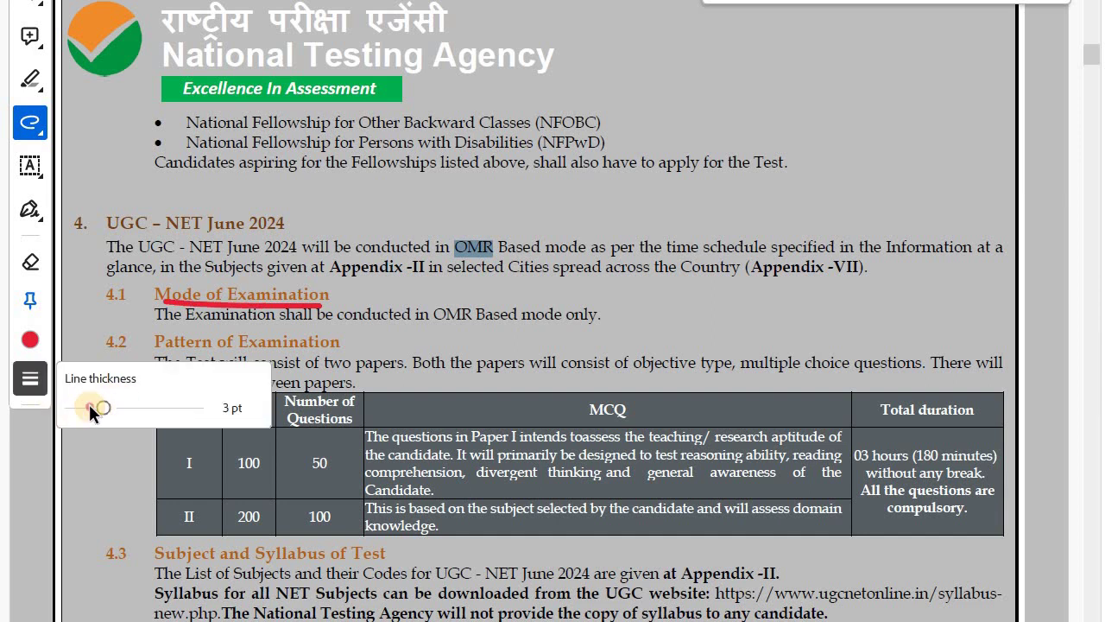
left_click(92, 408)
left_click(327, 333)
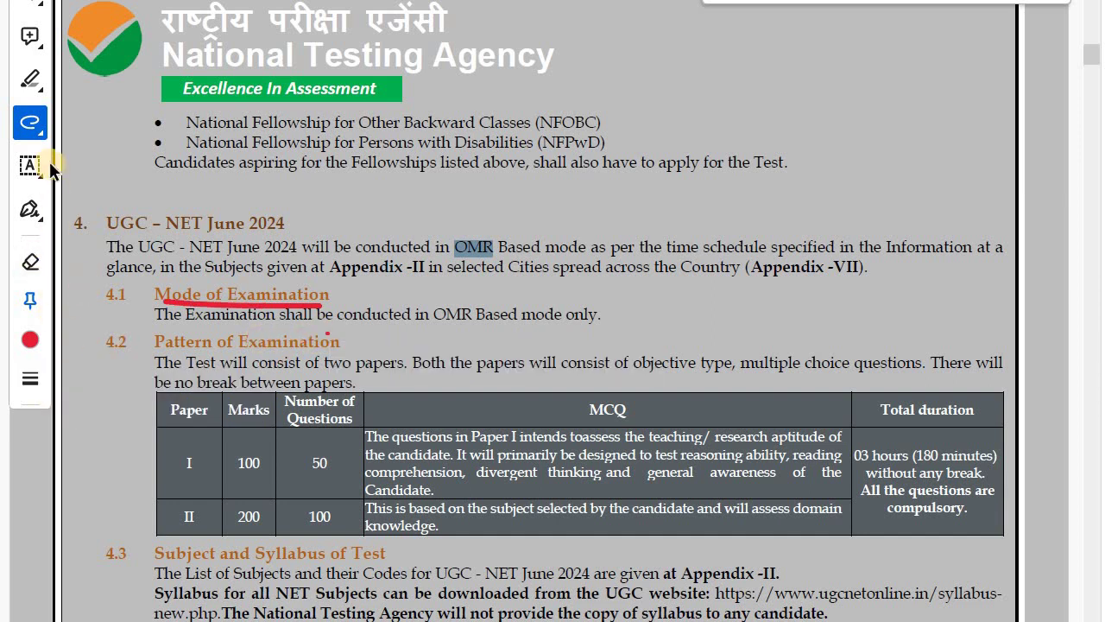
- Draw a red rectangle around section 4.1 Mode of Examination and delete the freehand underline beneath its heading
left_click(30, 121)
left_click(31, 122)
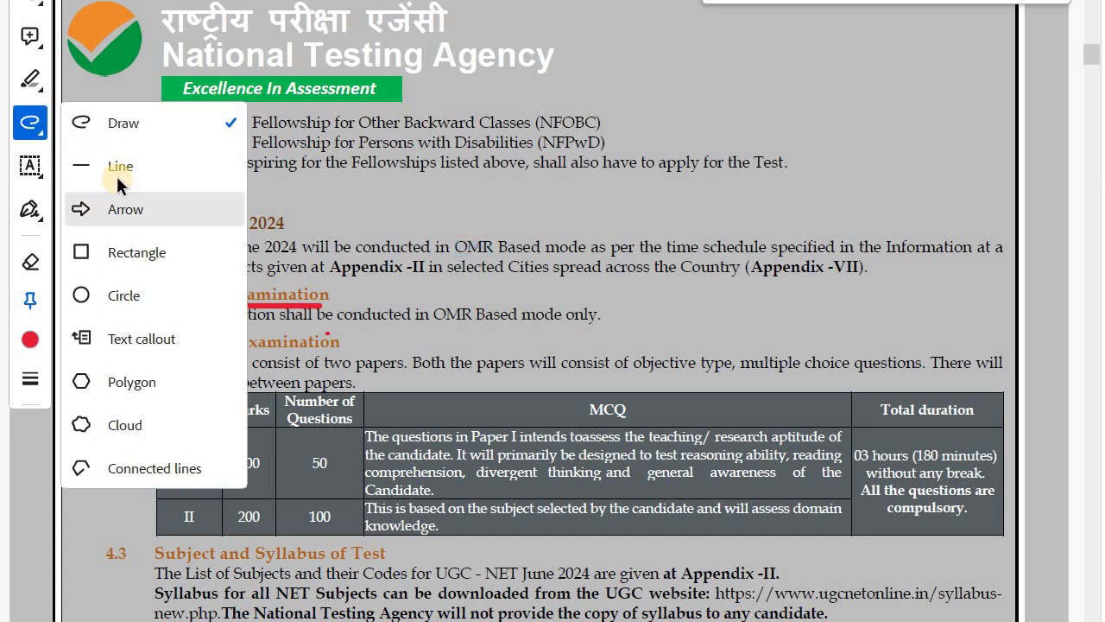
left_click(121, 250)
mouse_move(152, 299)
left_mouse_down()
mouse_move(469, 338)
mouse_move(157, 295)
mouse_move(151, 315)
mouse_move(643, 337)
mouse_move(611, 330)
left_mouse_up()
key("Delete")
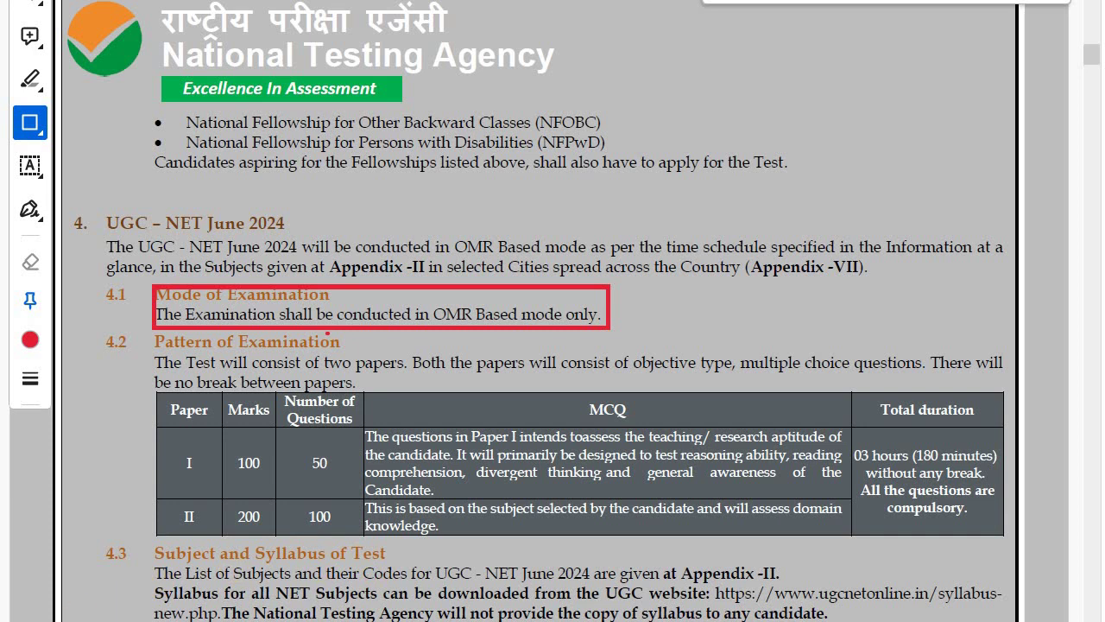
- Switch to the public notice image to check the UGC-NET June 2024 schedule, and return to the information bulletin PDF
mouse_move(231, 621)
left_click(349, 606)
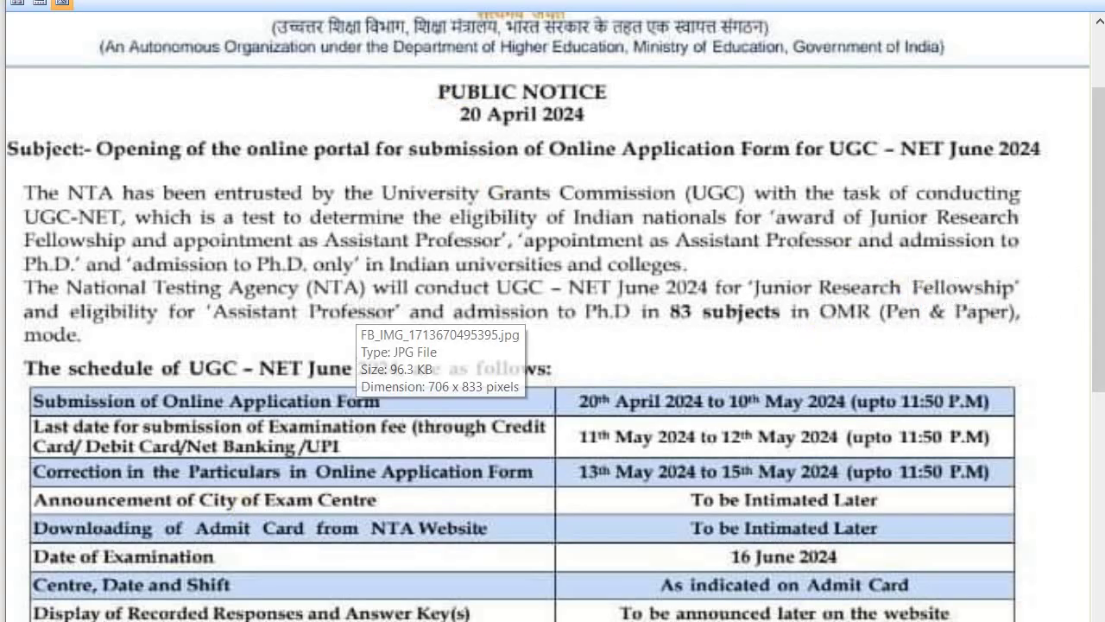
mouse_move(270, 620)
left_click(242, 610)
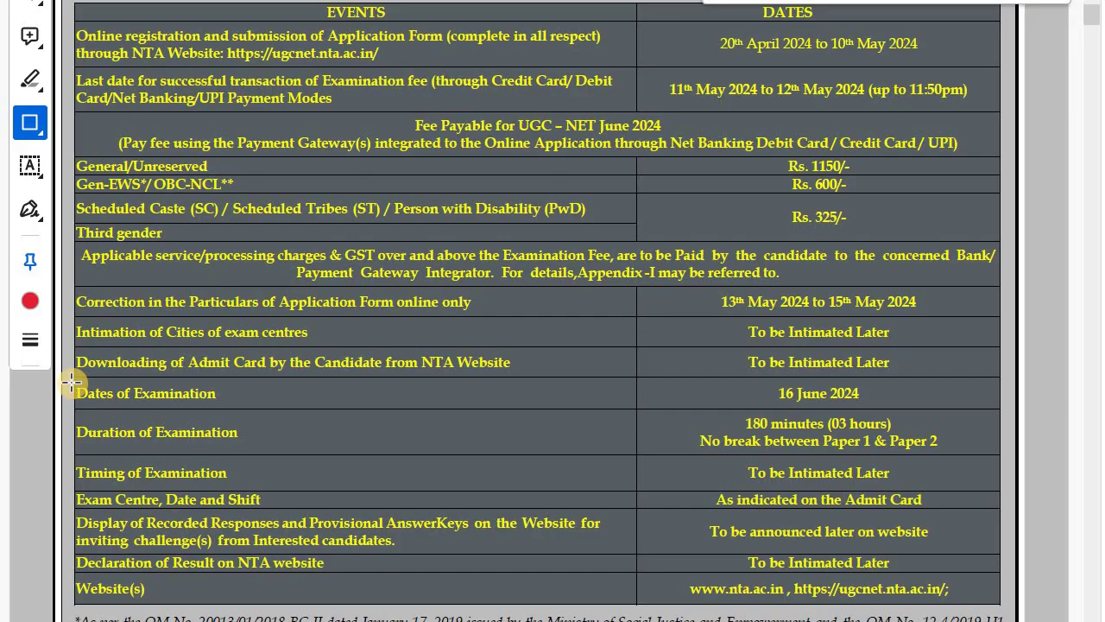
- Draw a red rectangle around the Dates of Examination row with 16 June 2024, and undo it
mouse_move(72, 382)
left_mouse_down()
mouse_move(310, 411)
mouse_move(754, 415)
left_mouse_up()
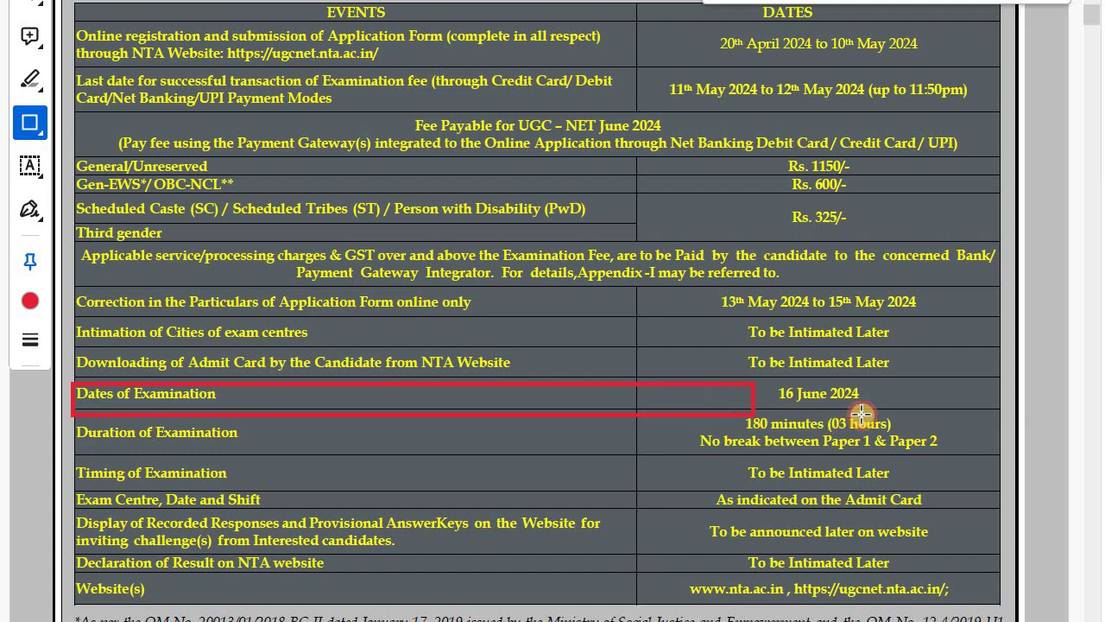
left_click_drag(862, 415, 866, 408)
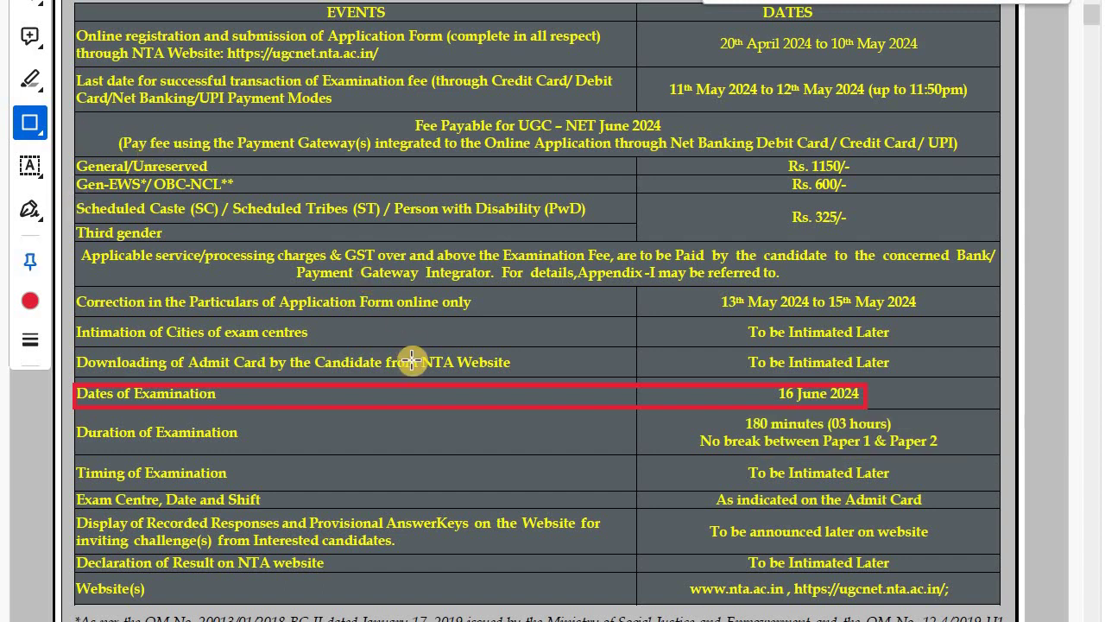
key("ctrl+z")
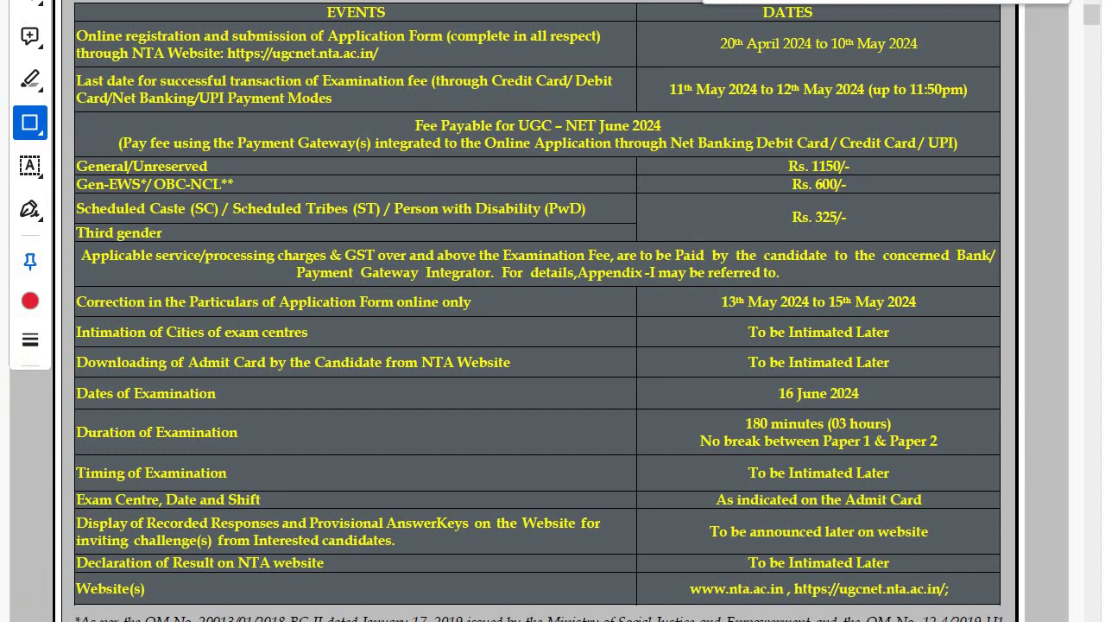
- Draw a red rectangle around the sentence "The eligibility will be determined in the following manner:" and remove the stray mark below it
scroll(350, 337, "down", 10)
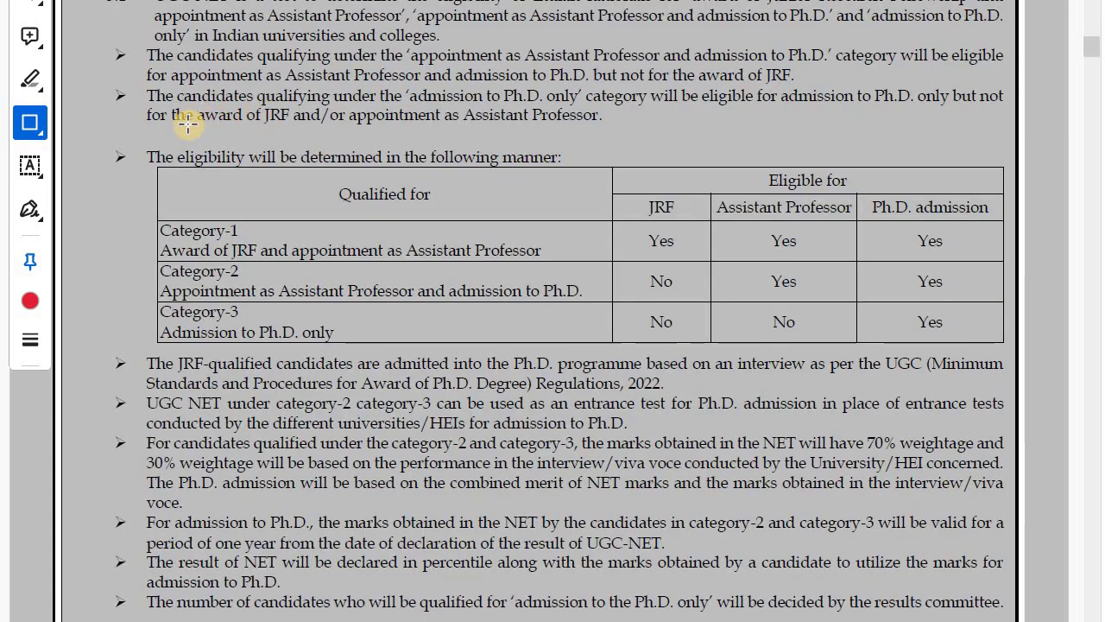
left_click_drag(142, 143, 584, 173)
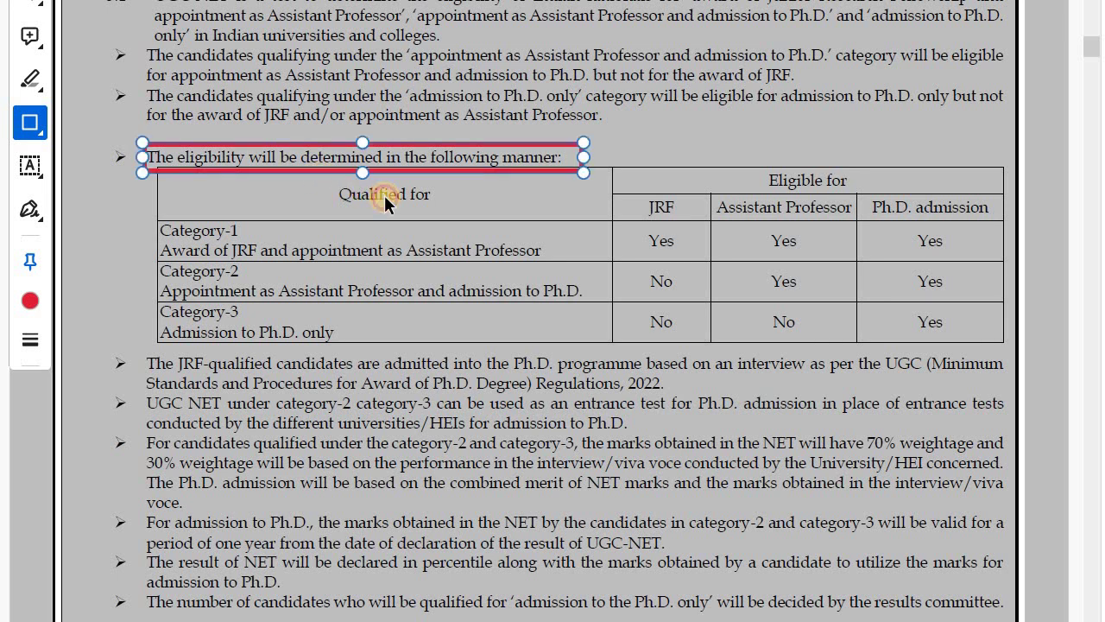
left_click_drag(303, 248, 296, 206)
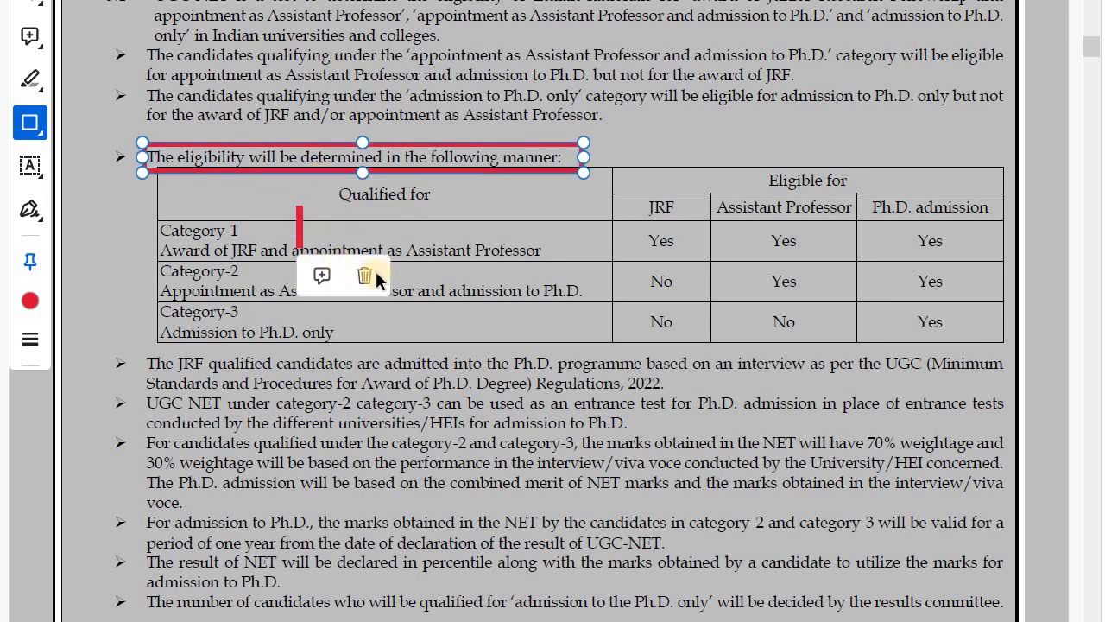
left_click(370, 275)
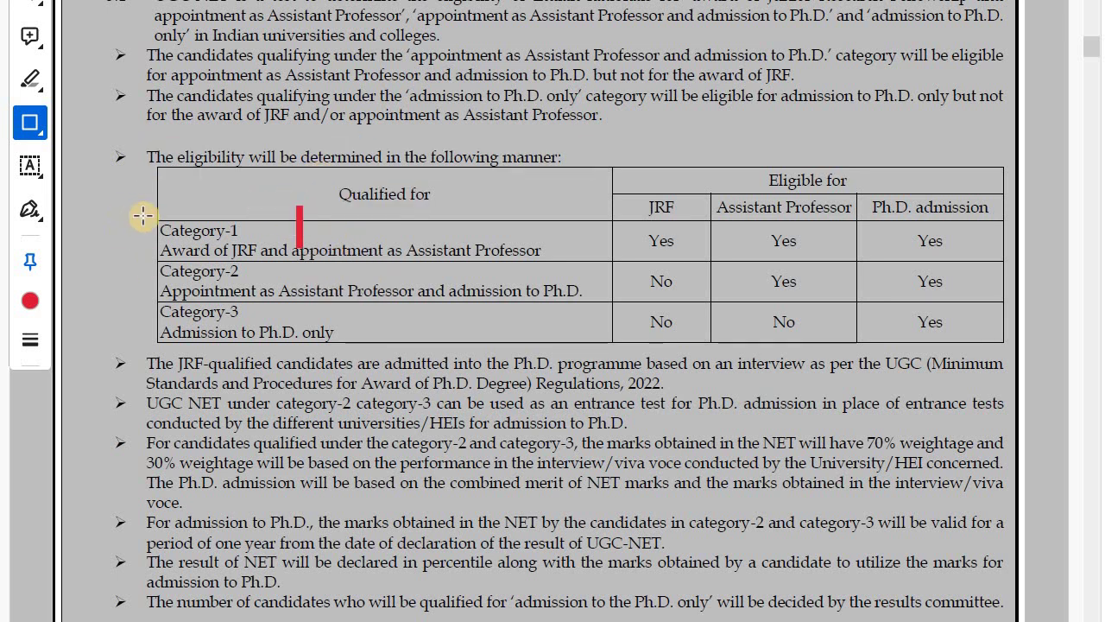
key("ctrl+z")
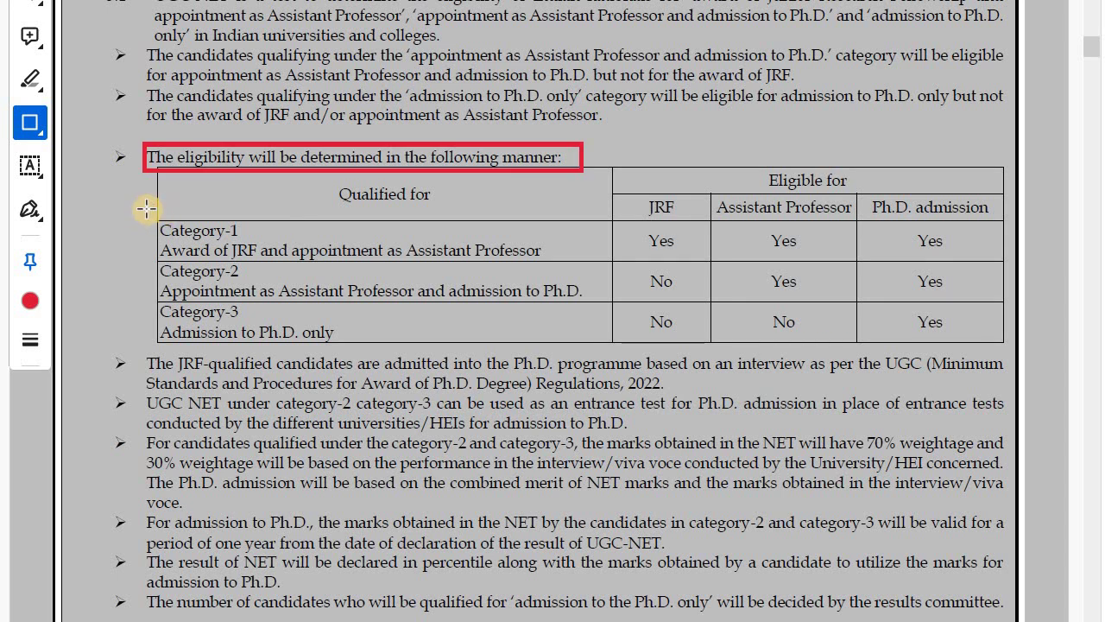
- Draw red rectangles around the Category-1, Category-2 and Category-3 entries in the eligibility table
left_click_drag(147, 210, 576, 261)
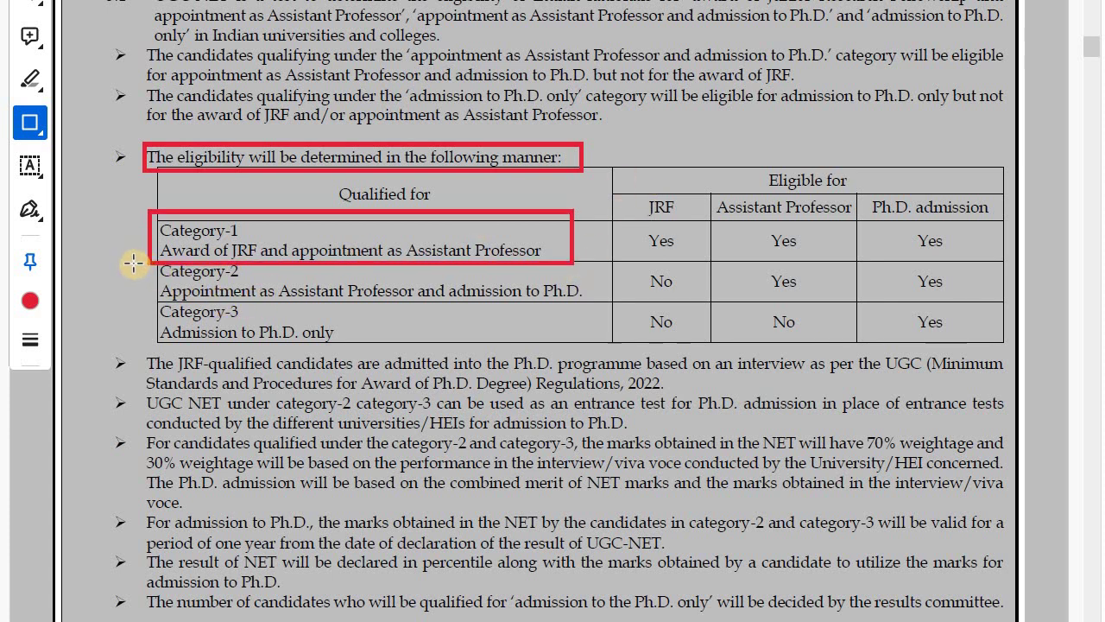
left_click_drag(134, 263, 616, 301)
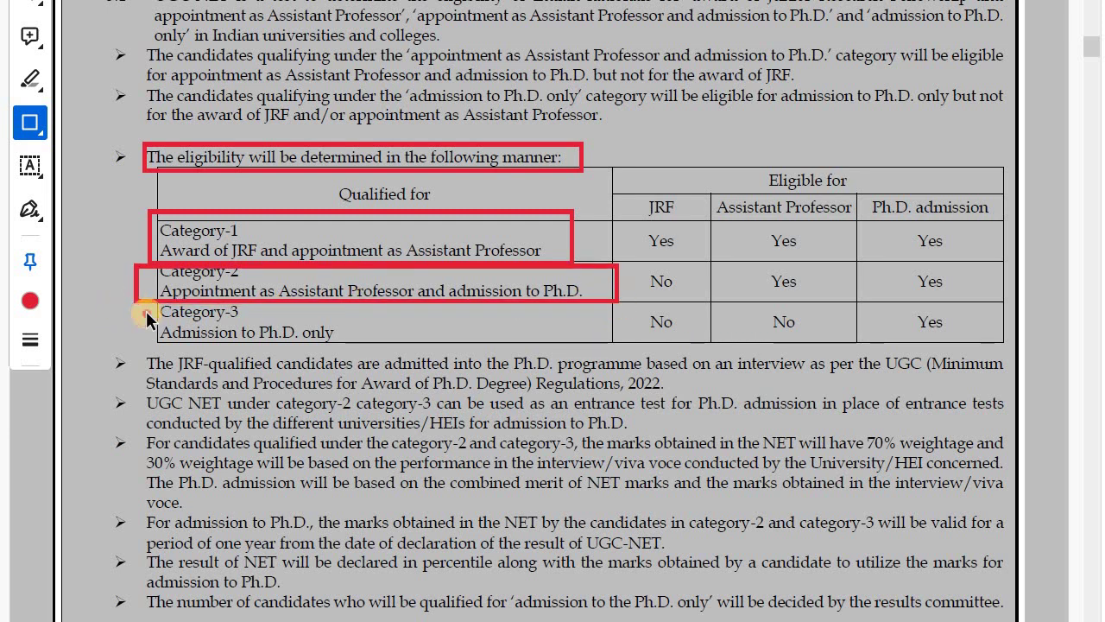
left_click_drag(67, 286, 605, 343)
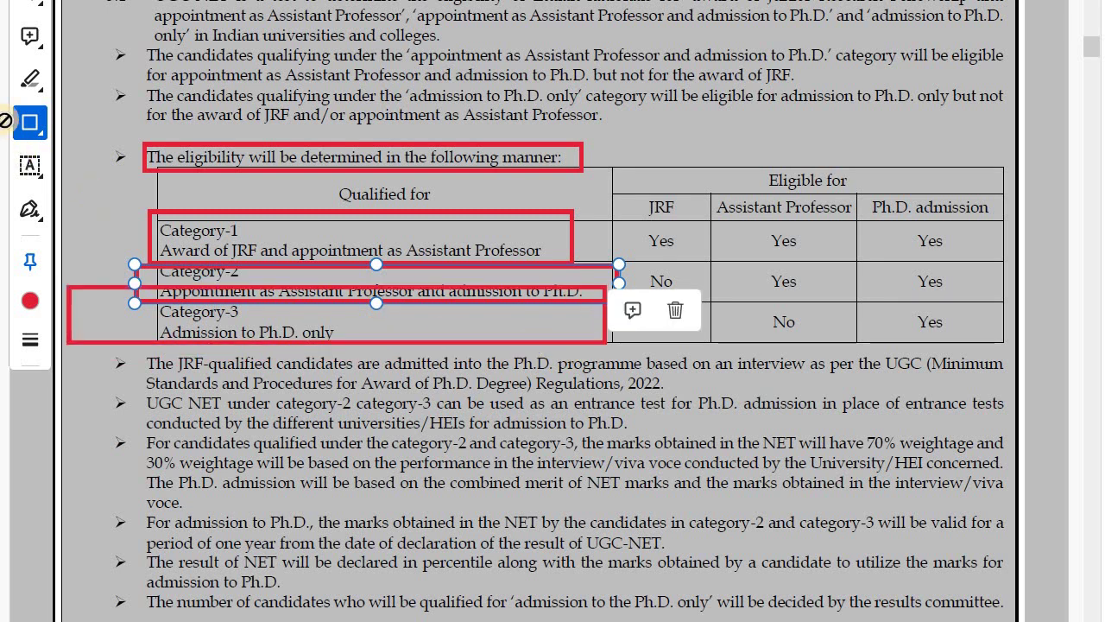
- Undo the rectangles around the three eligibility categories and the one around the sentence above the table
key("ctrl+z")
key("ctrl+z")
key("ctrl+z")
key("ctrl+z")
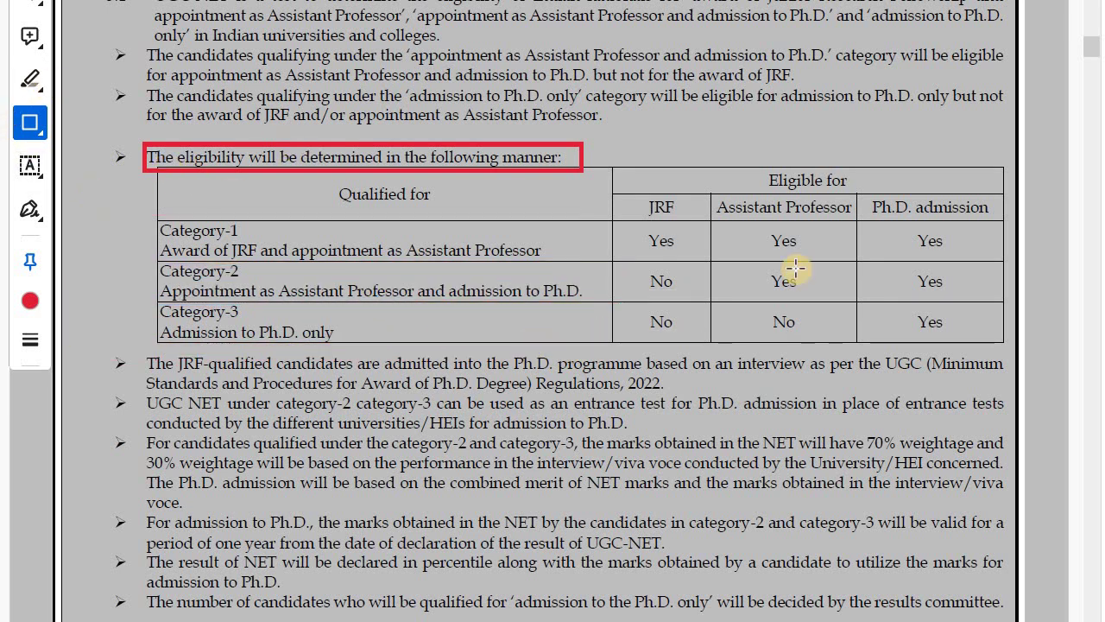
key("ctrl+z")
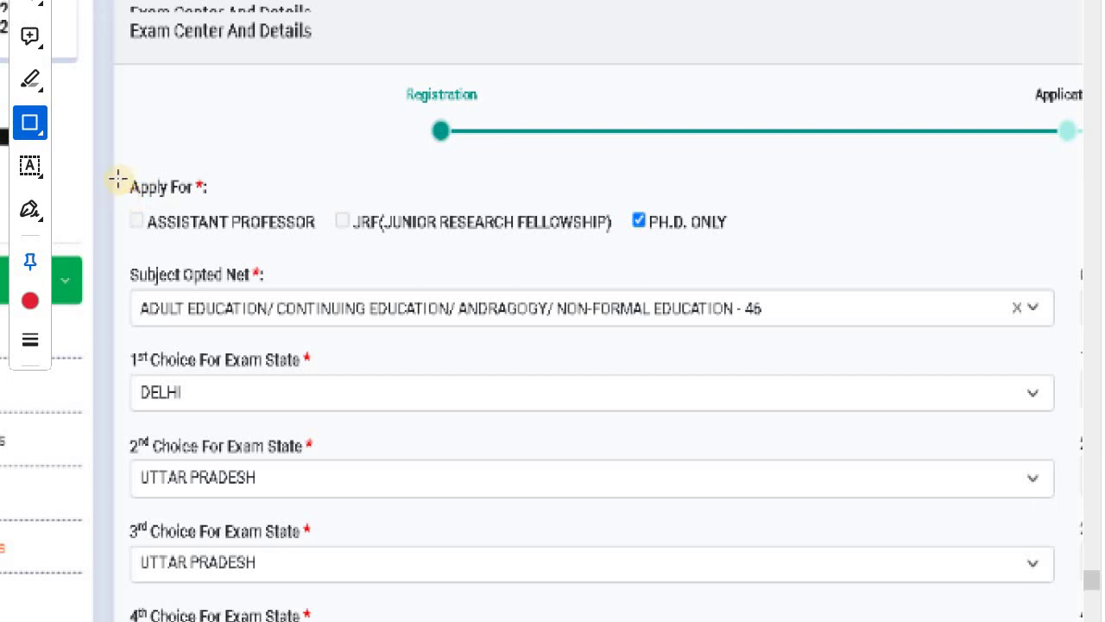
- Mark the Assistant Professor, JRF and Ph.D. Only options one after another with red rectangles, undoing each one
mouse_move(118, 170)
left_mouse_down()
mouse_move(148, 209)
mouse_move(327, 251)
left_mouse_up()
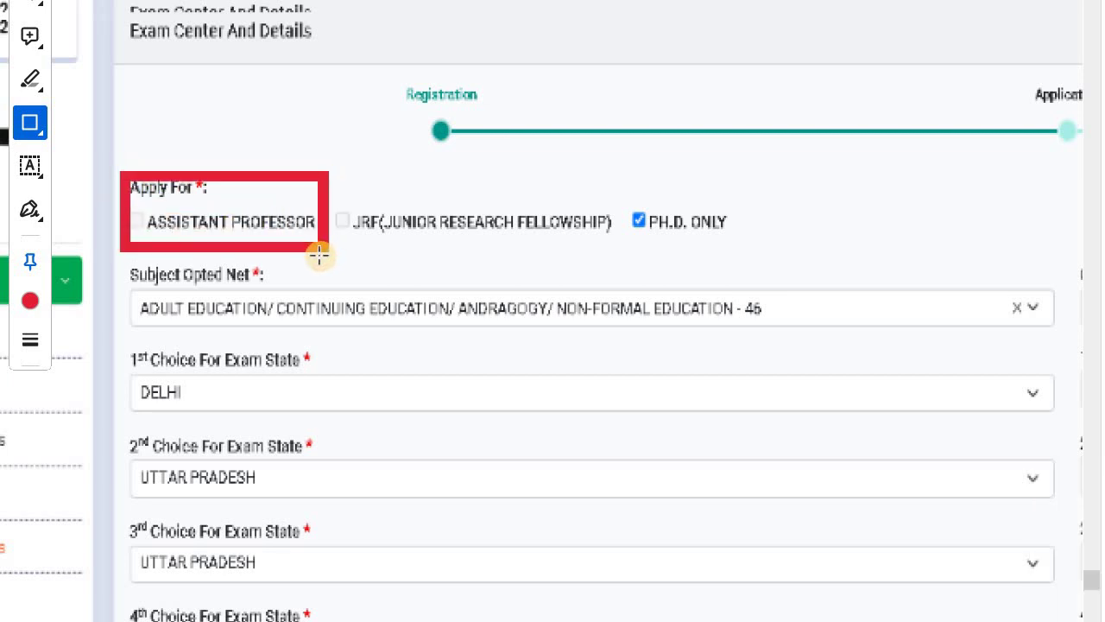
mouse_move(312, 164)
left_mouse_down()
mouse_move(523, 254)
mouse_move(621, 243)
left_mouse_up()
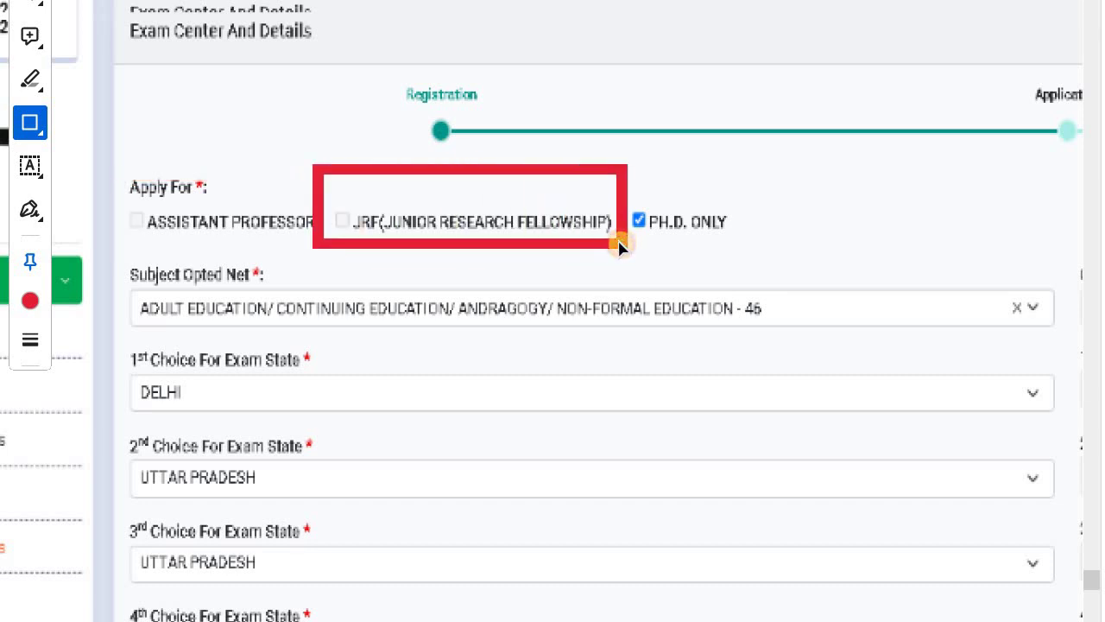
key("ctrl+z")
left_click_drag(613, 159, 753, 262)
key("ctrl+z")
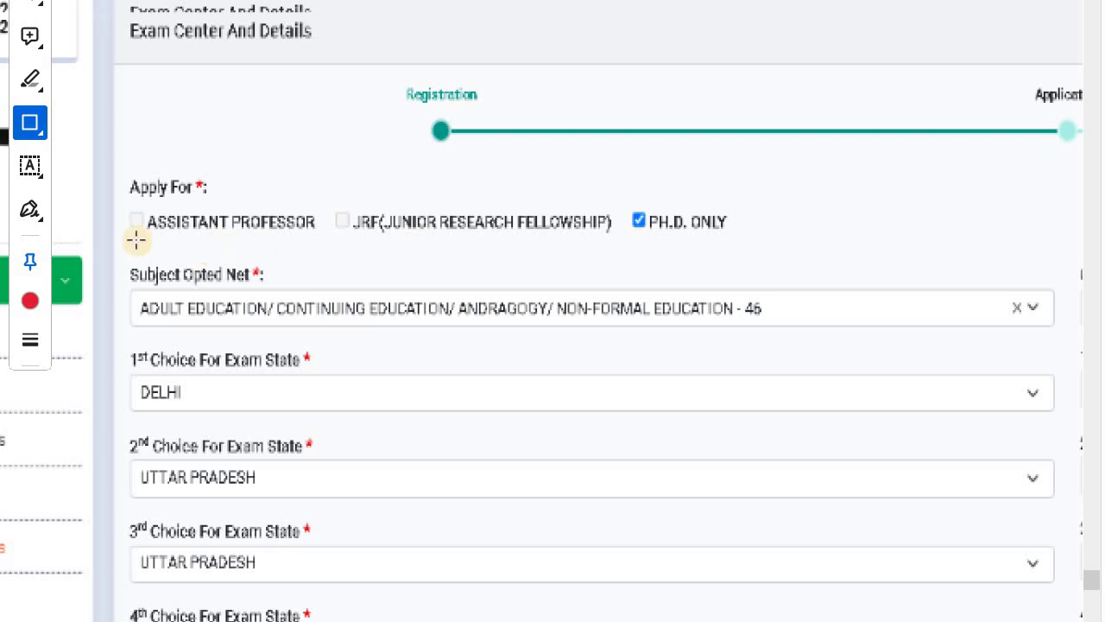
- Draw a temporary red rectangle around all the Apply For options and another around the Subject Opted Net field
mouse_move(118, 162)
left_mouse_down()
mouse_move(148, 217)
mouse_move(592, 257)
mouse_move(755, 254)
mouse_move(744, 255)
left_mouse_up()
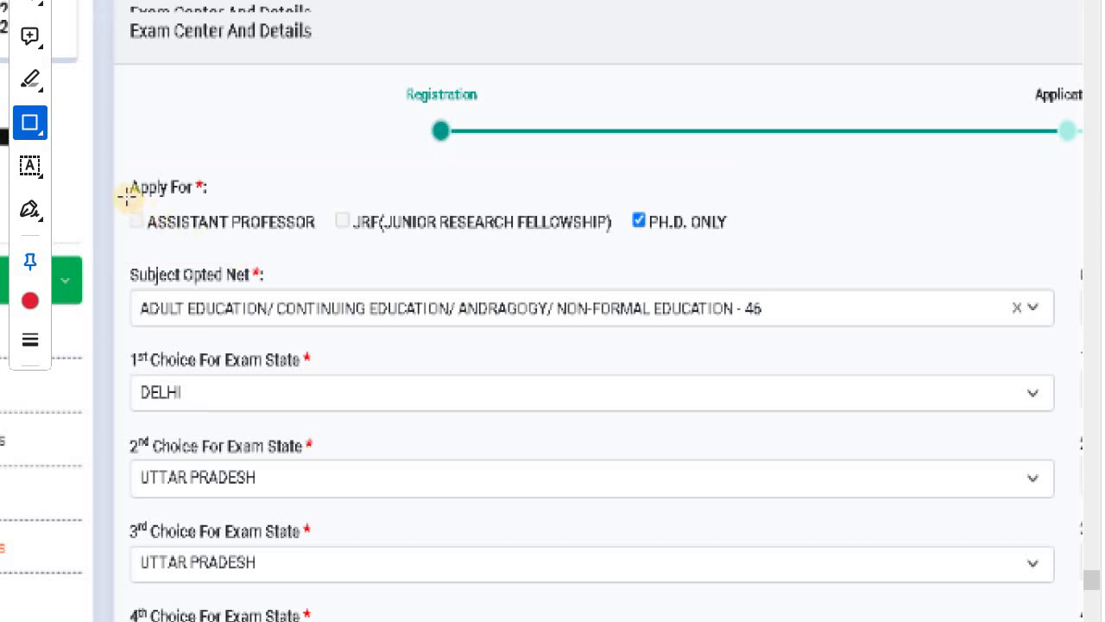
mouse_move(118, 158)
left_mouse_down()
mouse_move(124, 210)
mouse_move(817, 240)
mouse_move(760, 250)
left_mouse_up()
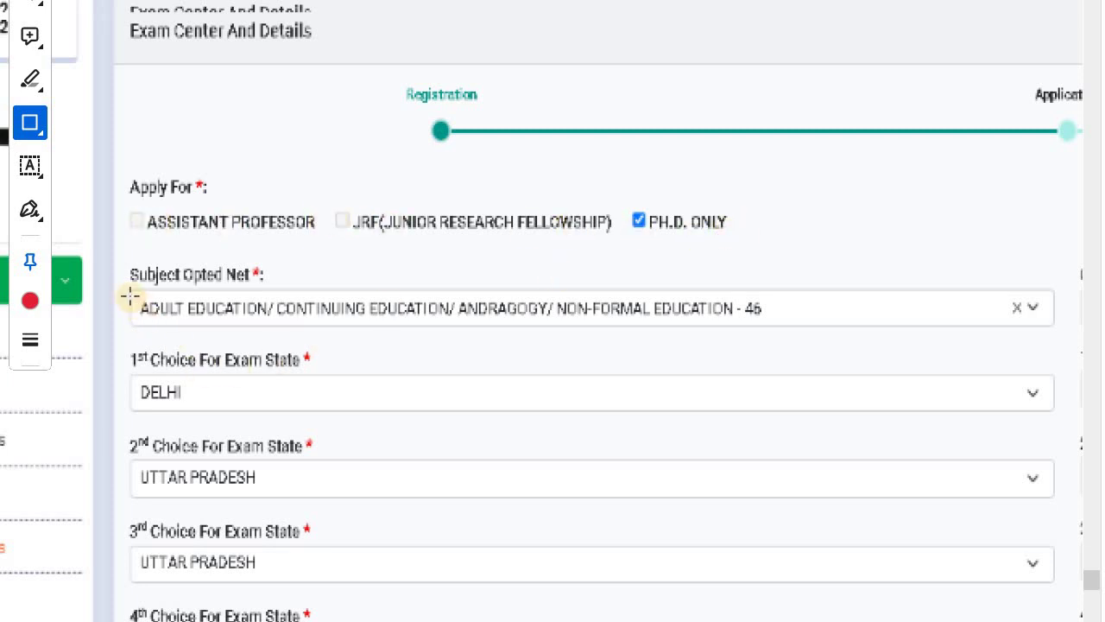
mouse_move(125, 256)
left_mouse_down()
mouse_move(333, 331)
mouse_move(790, 383)
mouse_move(818, 358)
left_mouse_up()
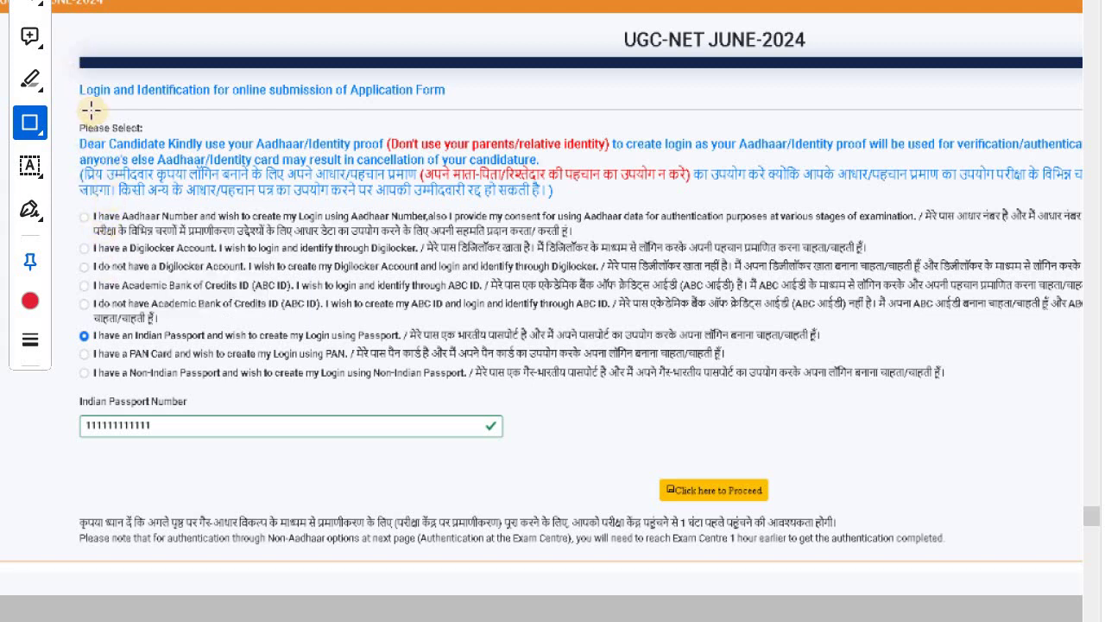
- Draw temporary red rectangles around the login and identification section and its Aadhaar option, and set the line thickness to 1 pt
mouse_move(76, 79)
left_mouse_down()
mouse_move(279, 358)
mouse_move(388, 459)
mouse_move(415, 452)
mouse_move(392, 480)
mouse_move(552, 455)
left_mouse_up()
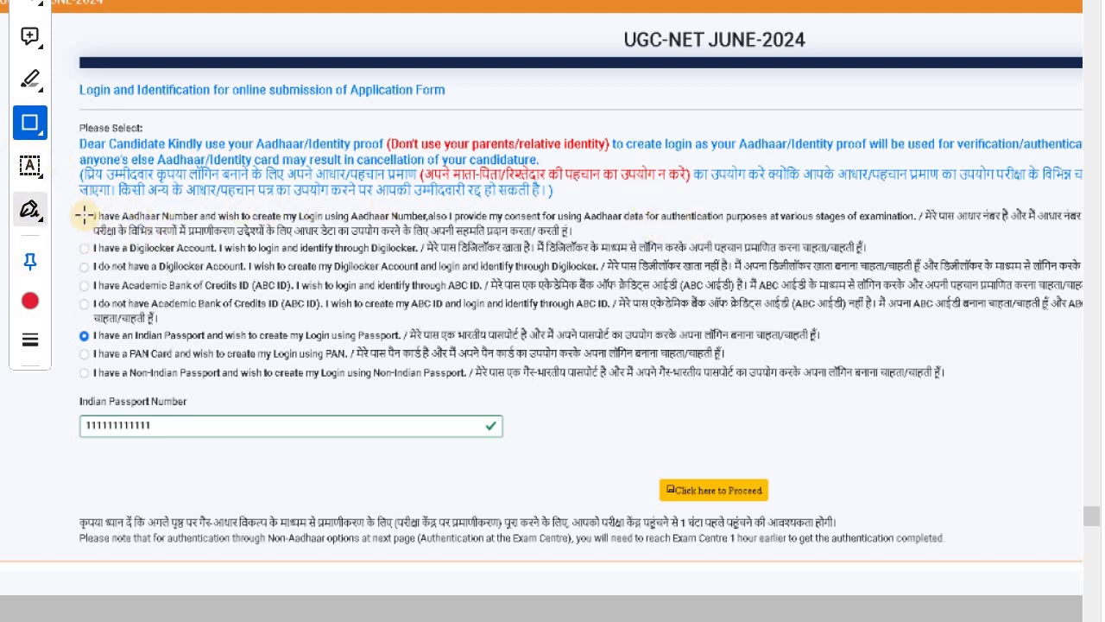
mouse_move(76, 208)
left_mouse_down()
mouse_move(222, 239)
mouse_move(214, 243)
mouse_move(480, 243)
left_mouse_up()
left_click(30, 339)
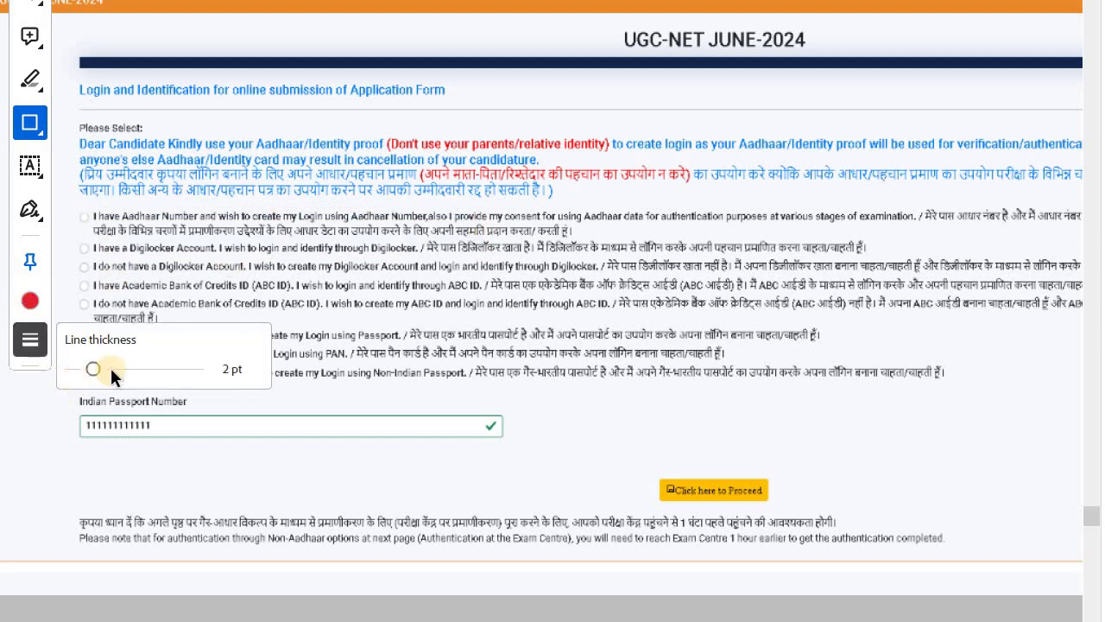
left_click_drag(93, 369, 83, 368)
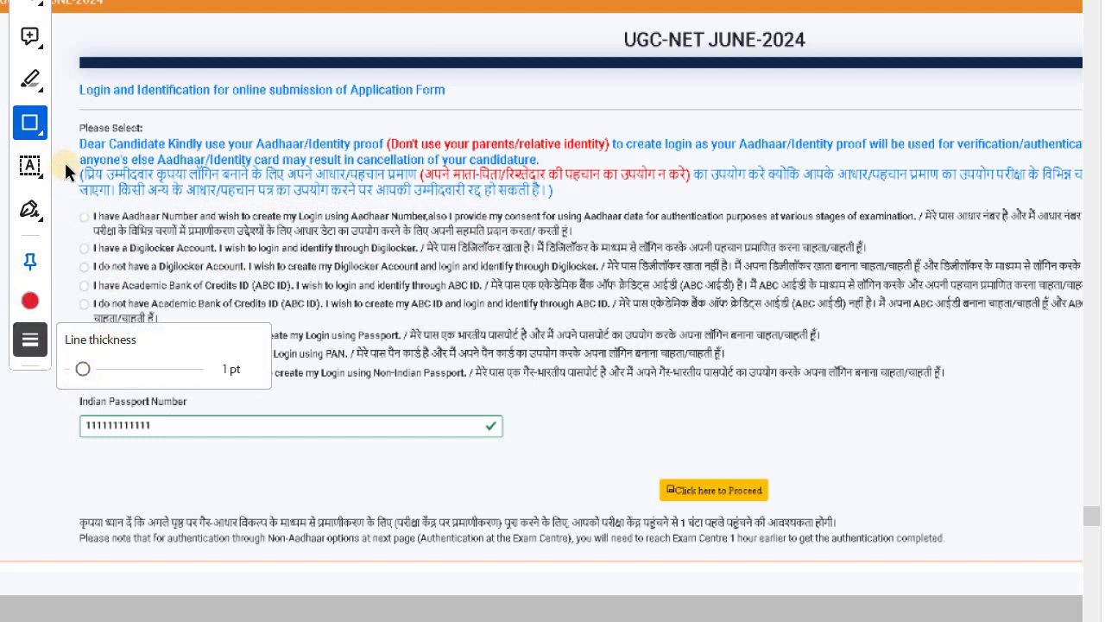
- Draw a temporary red rectangle around the Aadhaar and Digilocker login options and undo the marking
mouse_move(86, 204)
left_mouse_down()
mouse_move(93, 217)
mouse_move(426, 256)
left_mouse_up()
left_click_drag(546, 273, 588, 240)
key("ctrl+z")
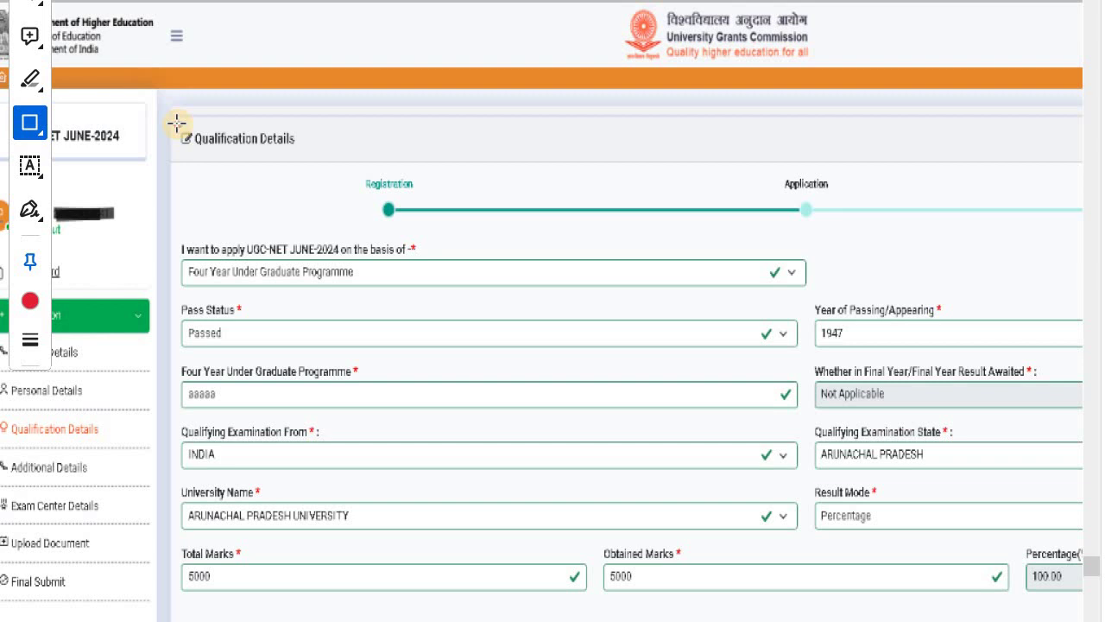
- Draw temporary red rectangles around the Qualification Details header area and the field stating the basis for applying, undoing each one
mouse_move(176, 123)
left_mouse_down()
mouse_move(341, 294)
mouse_move(818, 307)
left_mouse_up()
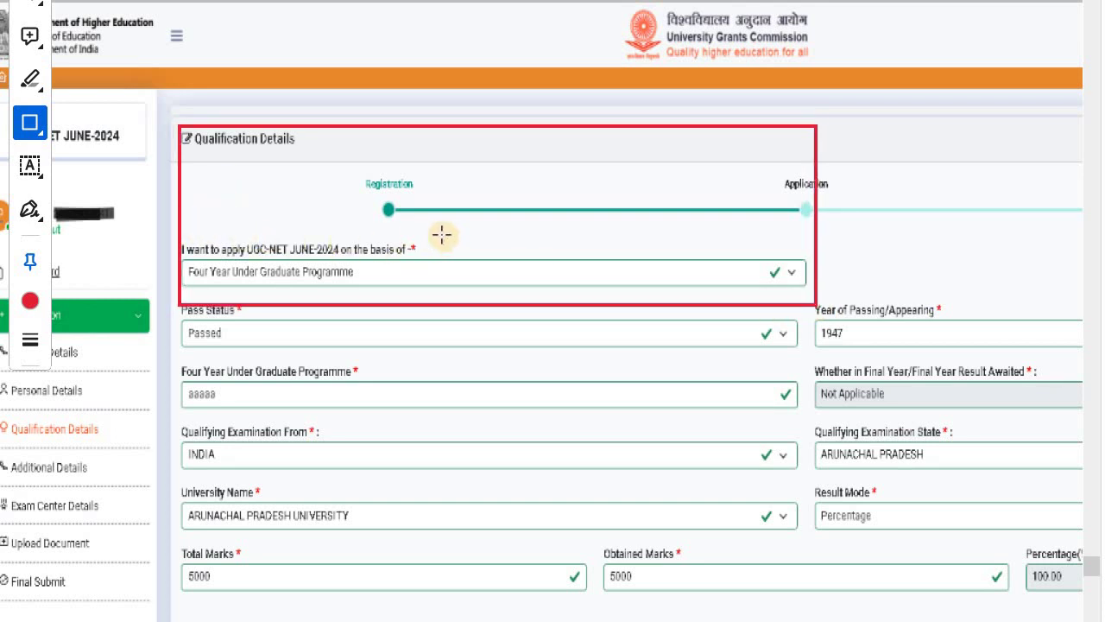
left_click_drag(442, 235, 182, 291)
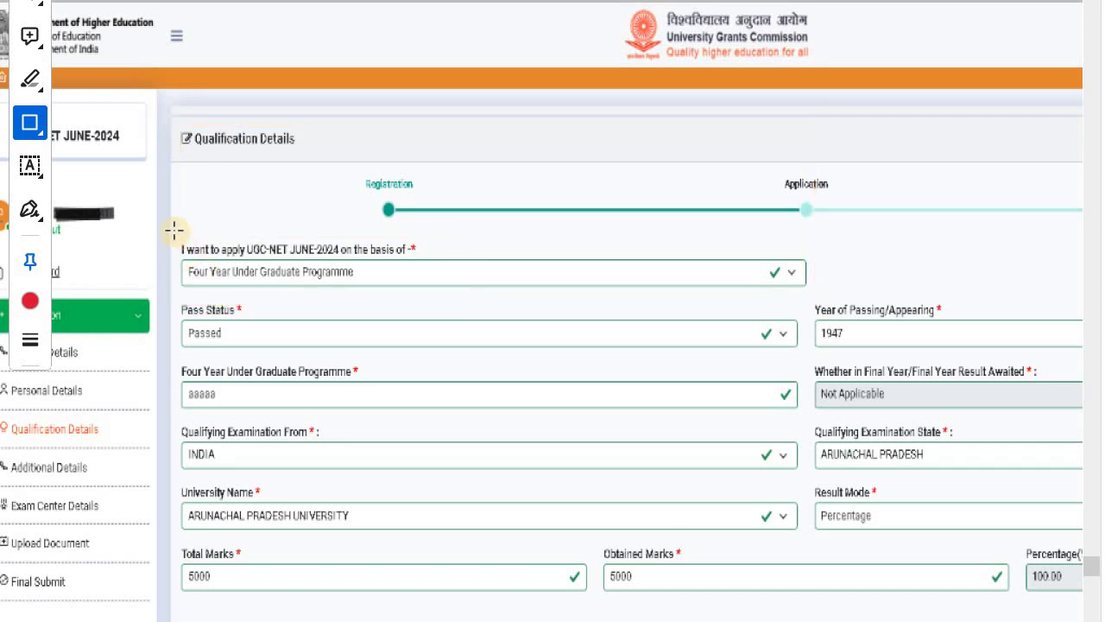
mouse_move(173, 230)
left_mouse_down()
mouse_move(254, 288)
mouse_move(453, 298)
left_mouse_up()
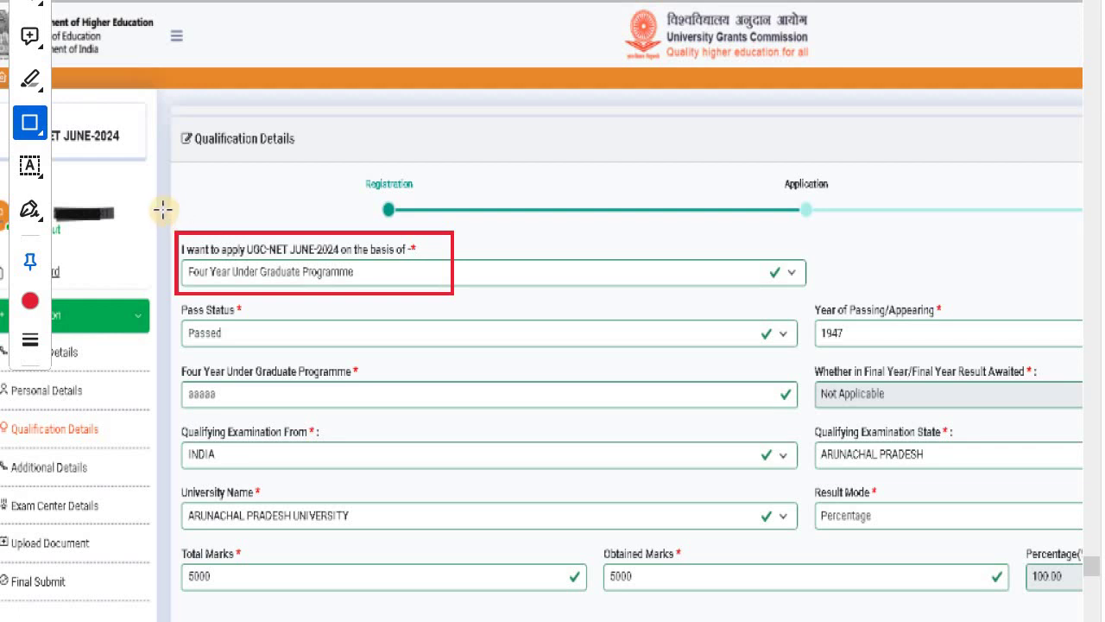
left_click_drag(170, 212, 449, 315)
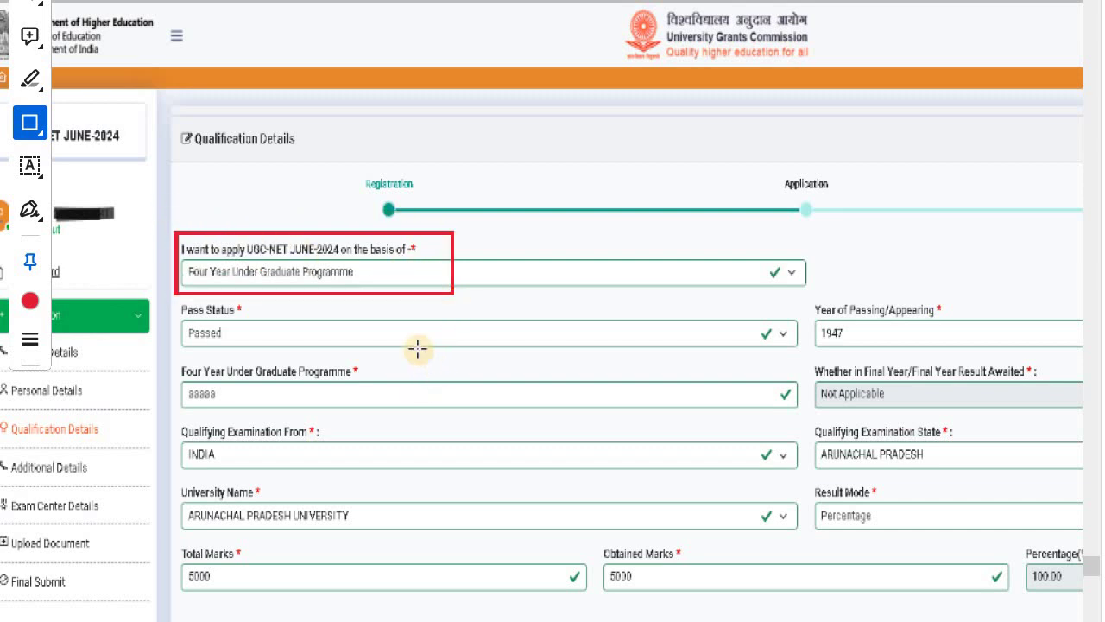
key("ctrl+z")
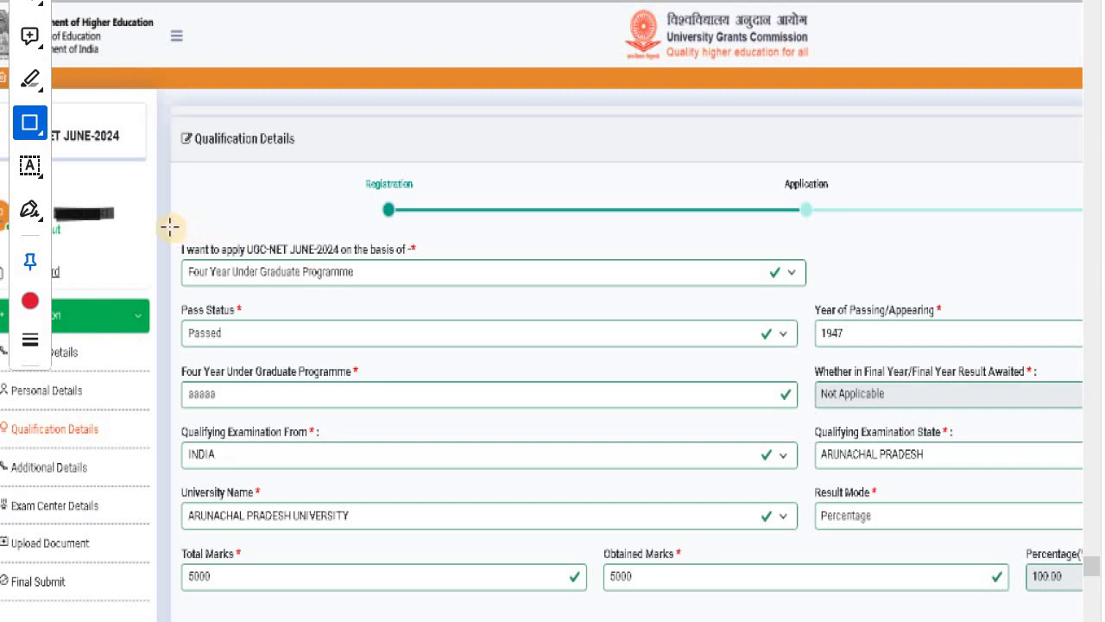
mouse_move(170, 226)
left_mouse_down()
mouse_move(435, 303)
mouse_move(455, 294)
left_mouse_up()
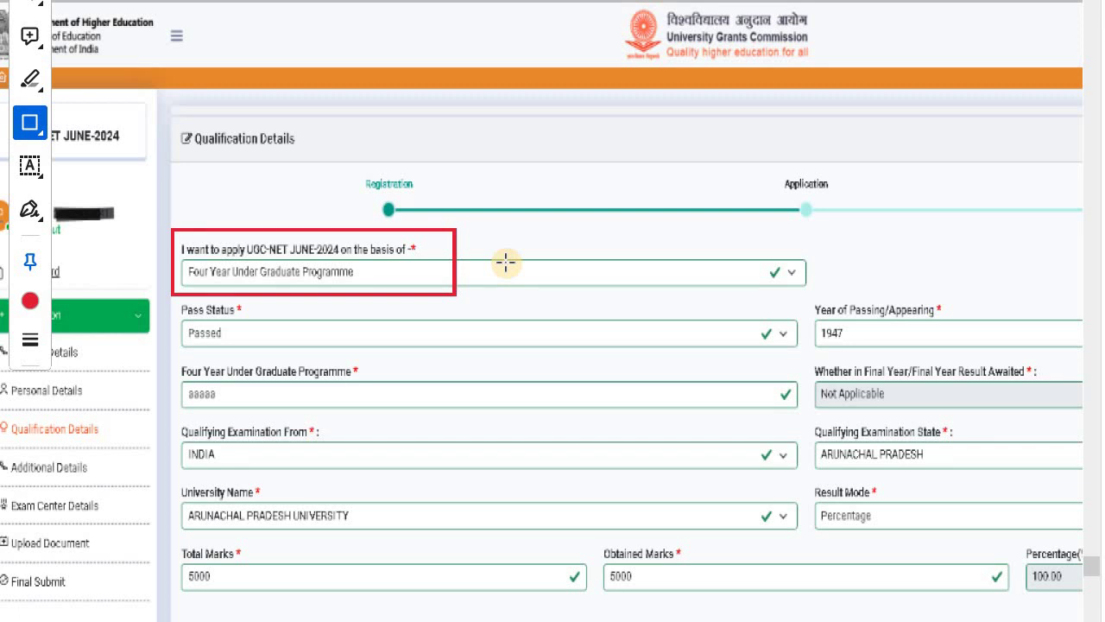
key("ctrl+z")
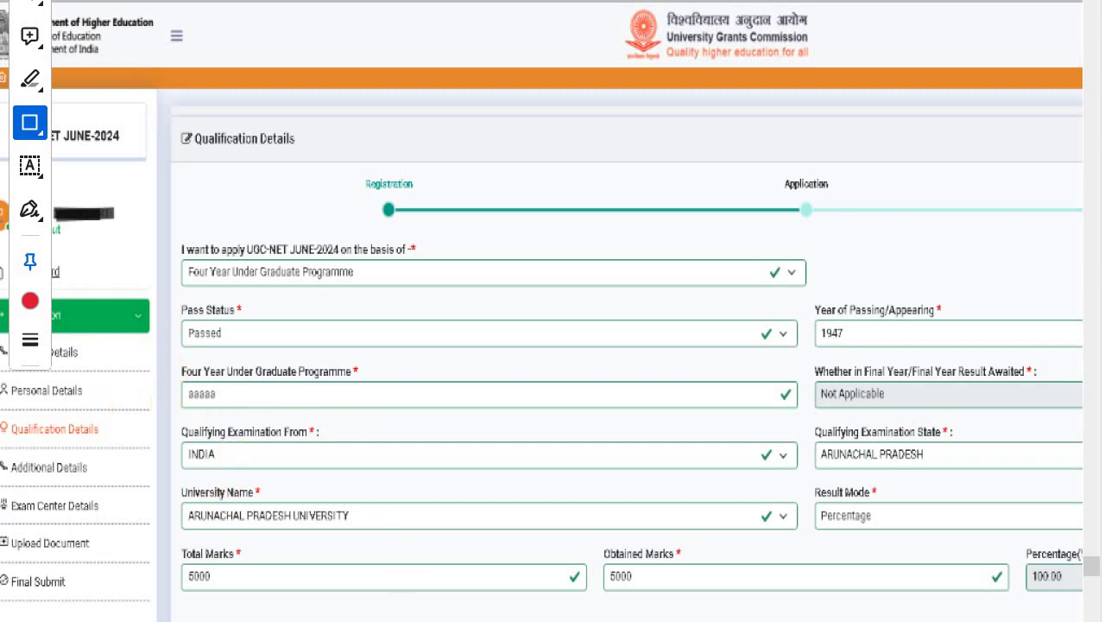
- Review the rest of the Qualification Details page and the Additional Details and Exam Center pages of the application form
scroll(308, 428, "down", 5)
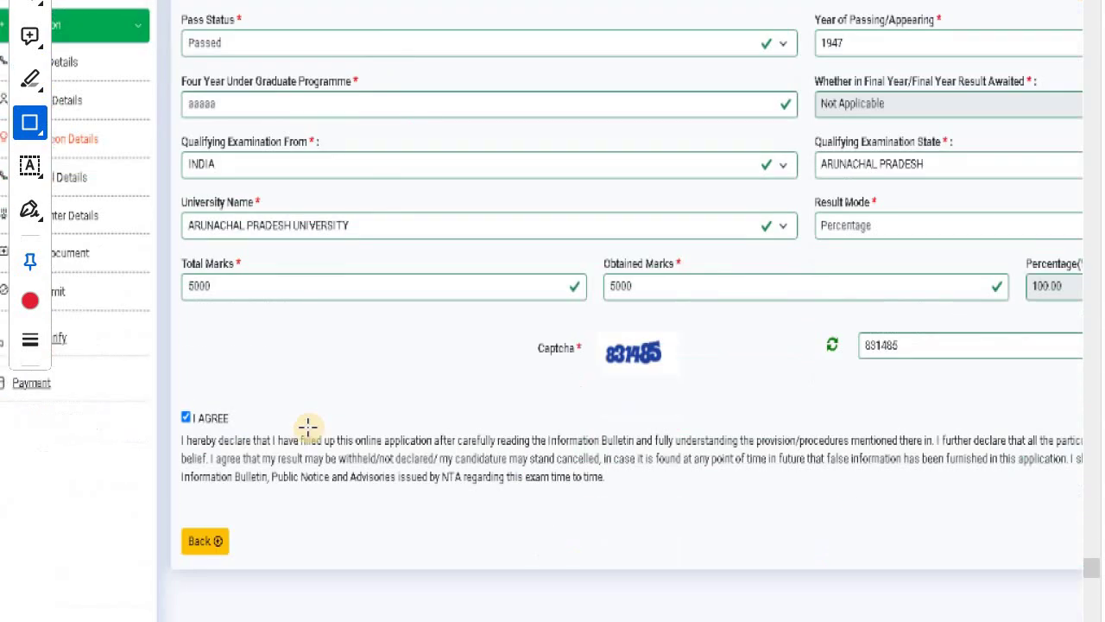
scroll(308, 428, "down", 15)
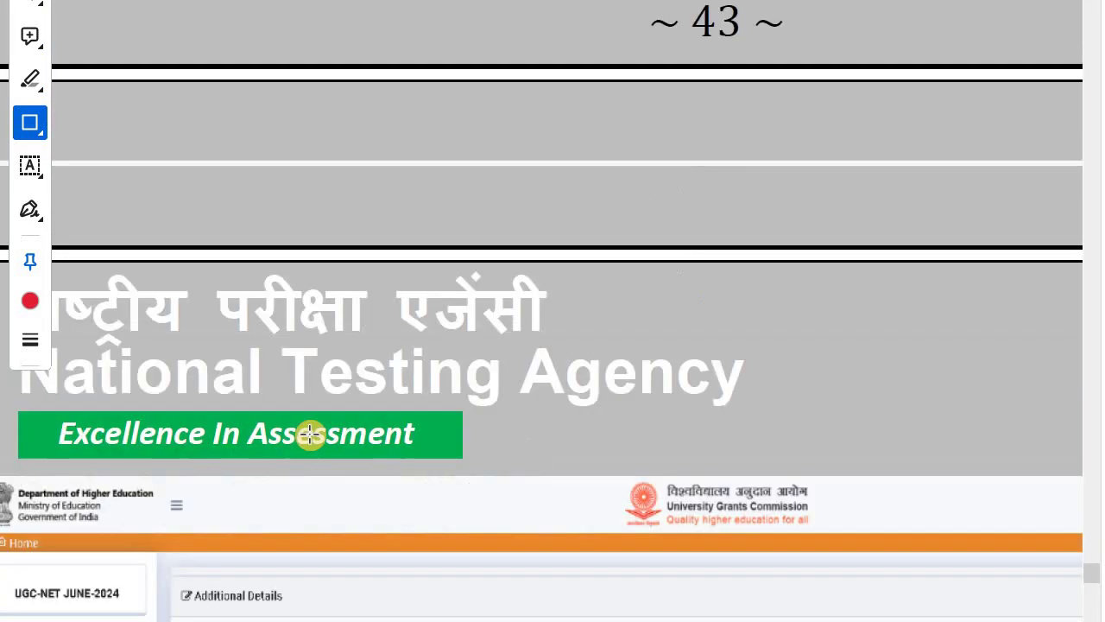
scroll(309, 434, "down", 3)
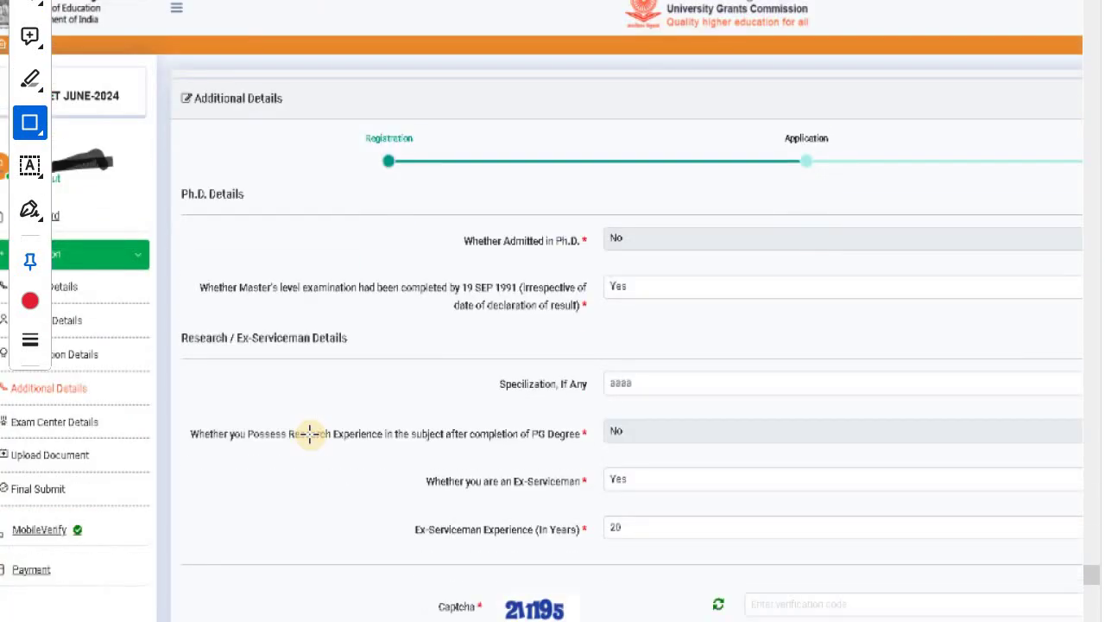
scroll(309, 434, "down", 1)
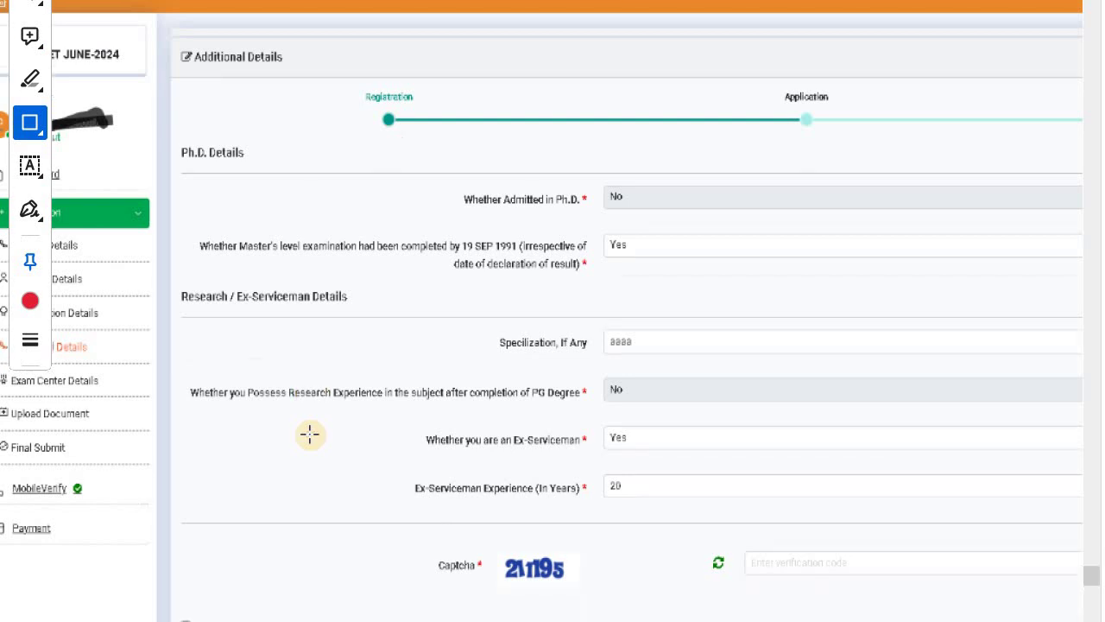
scroll(309, 435, "down", 2)
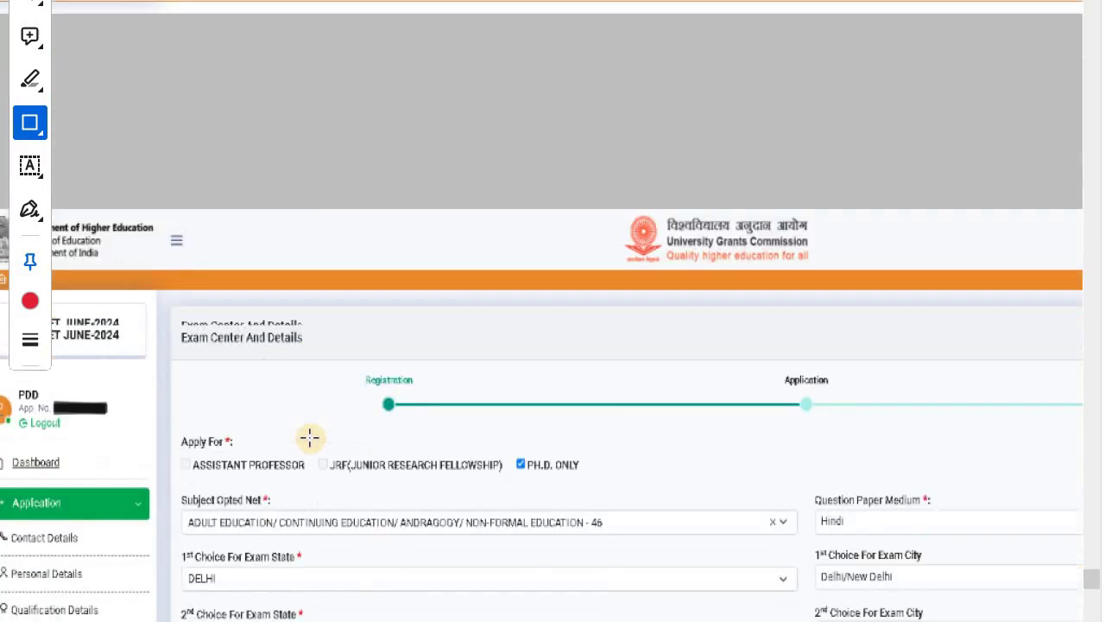
scroll(309, 437, "down", 20)
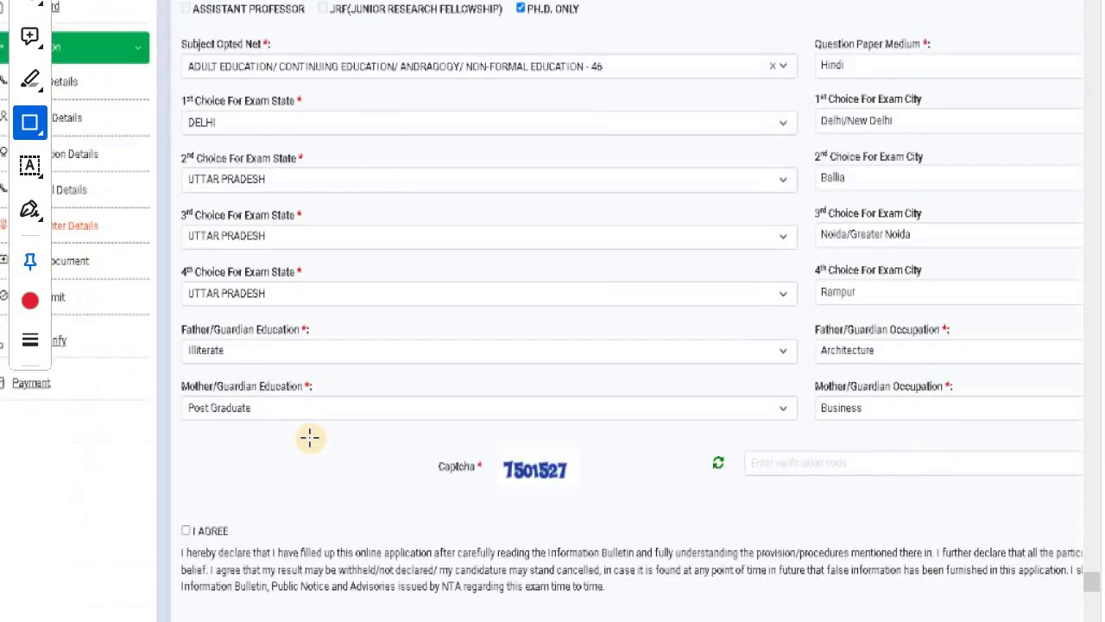
scroll(309, 437, "down", 14)
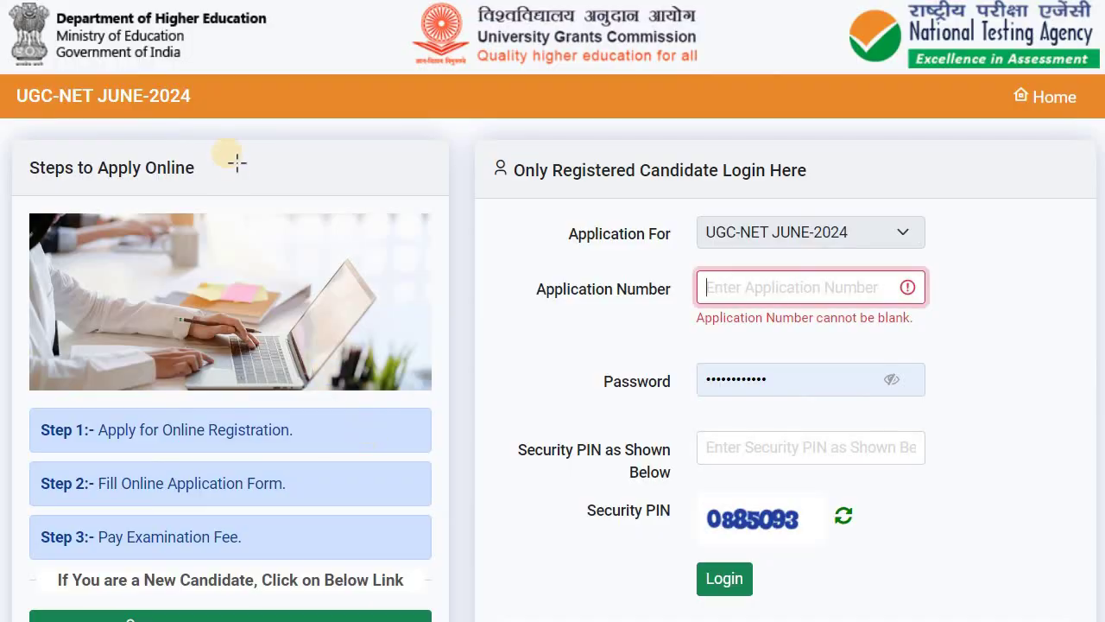
- Switch to the UGC-NET JUNE-2024 portal, open the new candidate registration and go through its instructions to the closing declaration
scroll(479, 591, "down", 3)
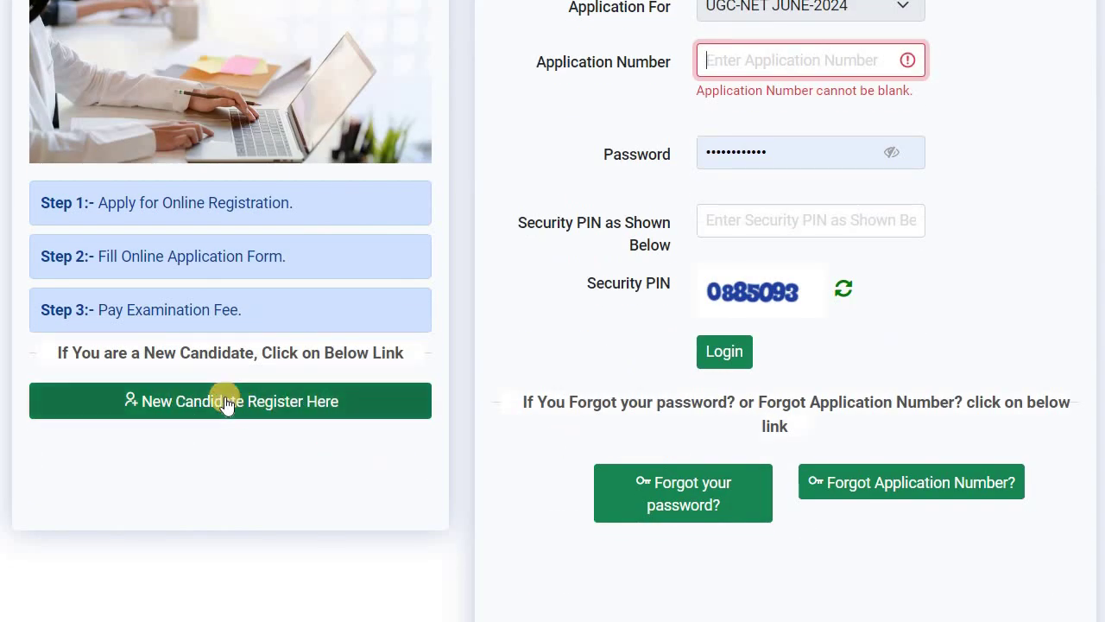
left_click(280, 399)
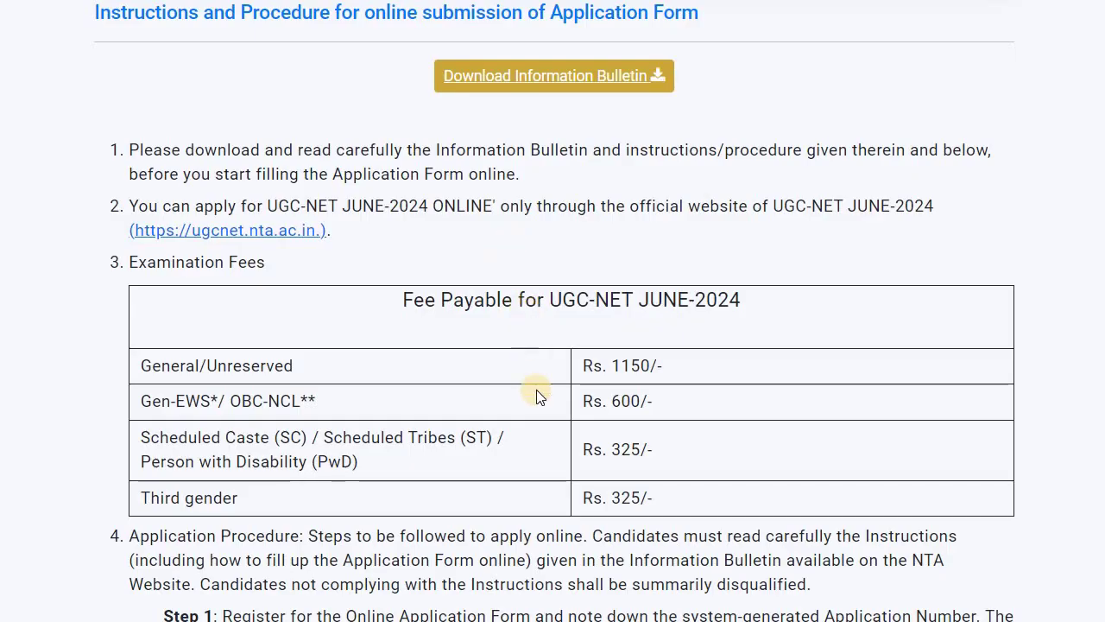
scroll(532, 390, "down", 15)
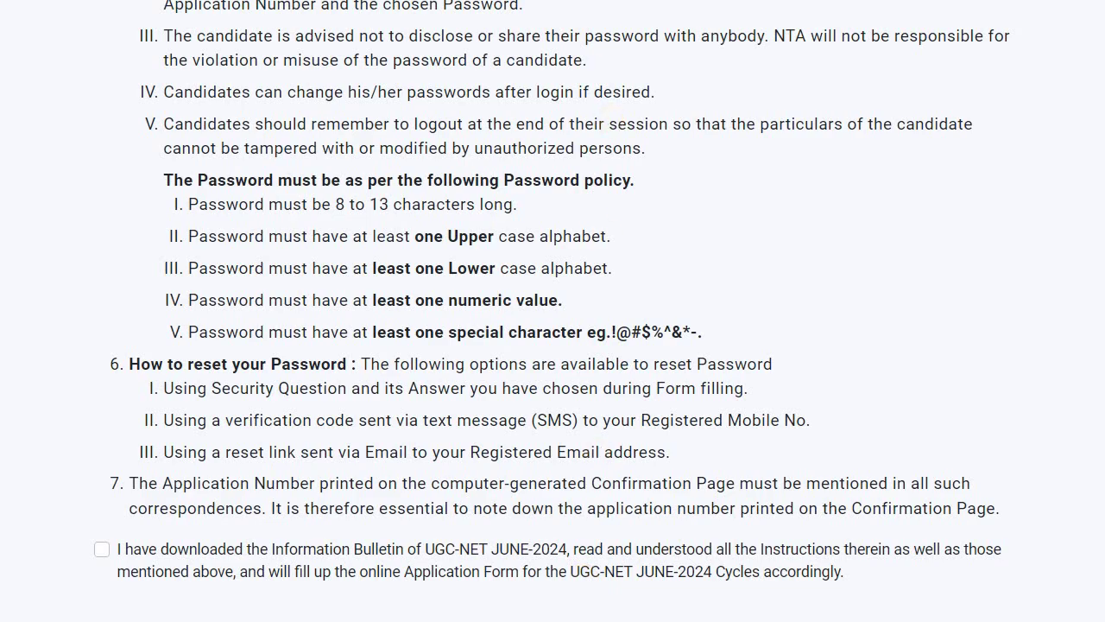